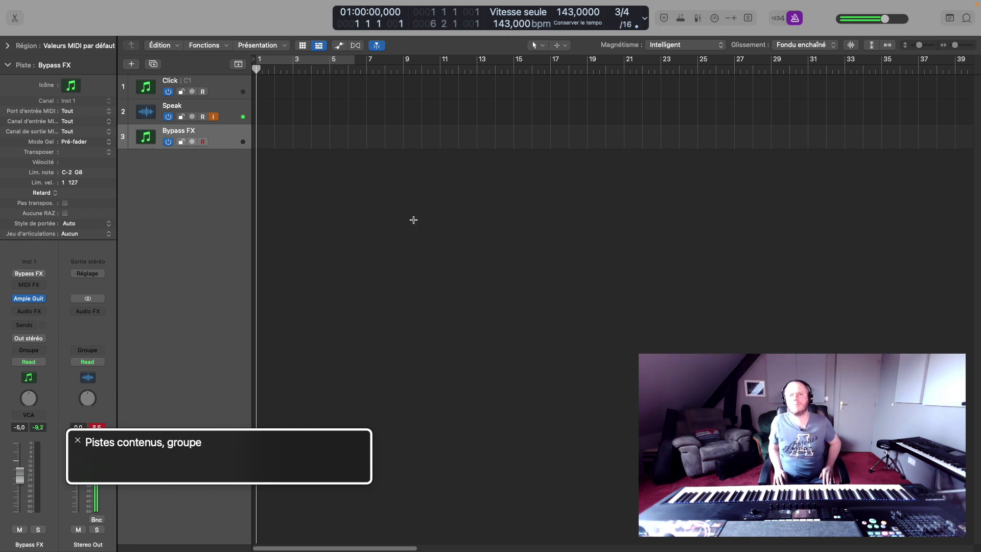
Open the mixer and move to the Bypass FX channel strip.
{"action": "key", "text": "x"}
{"action": "key", "text": "ctrl+alt+Right"}
{"action": "key", "text": "ctrl+alt+Left"}
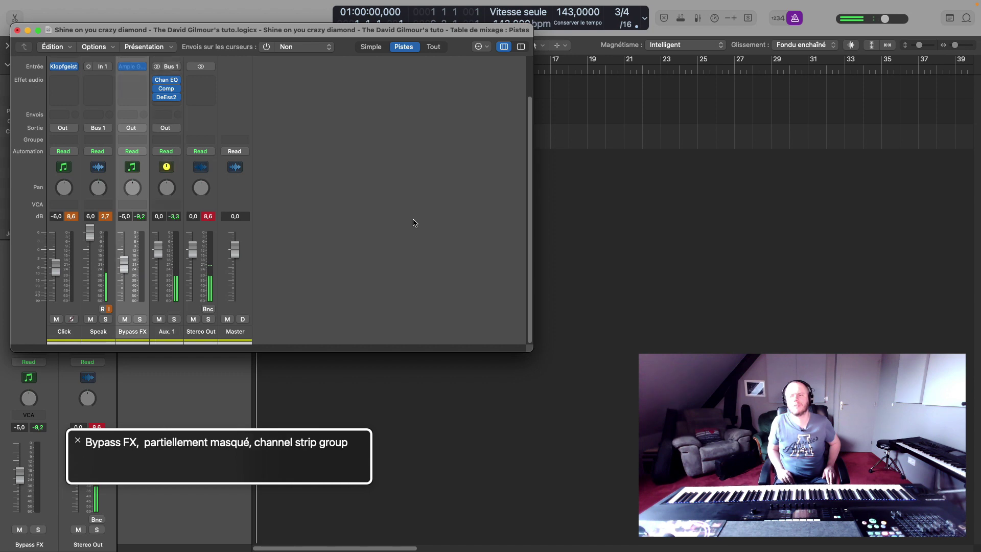
Insert the stereo Squash Compressor from the Stompboxes Dynamics category in the Bypass FX channel's empty audio effect slot.
{"action": "key", "text": "ctrl+alt+shift+Down"}
{"action": "key", "text": "ctrl+alt+Right"}
{"action": "key", "text": "ctrl+alt+Right"}
{"action": "key", "text": "ctrl+alt+Right"}
{"action": "key", "text": "ctrl+alt+Right"}
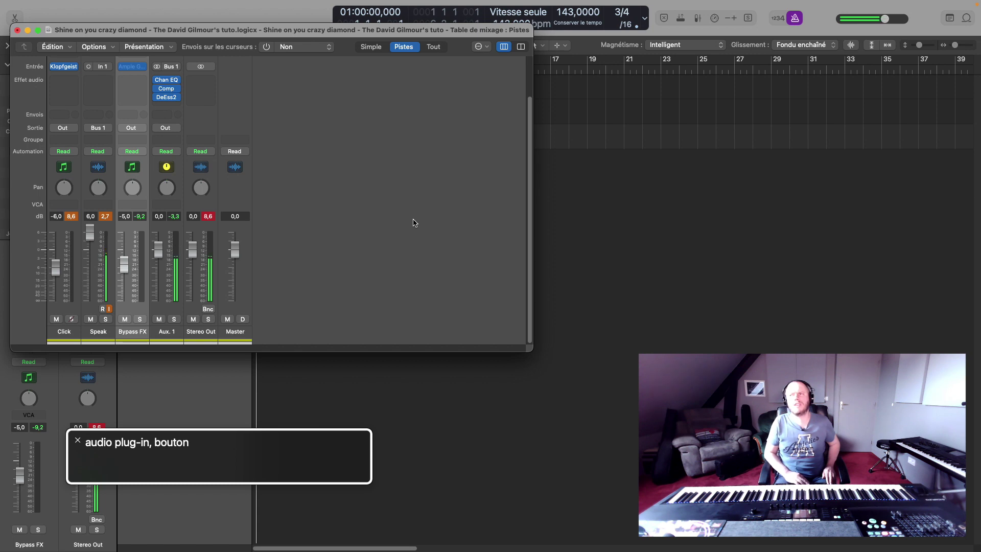
{"action": "key", "text": "ctrl+alt+space"}
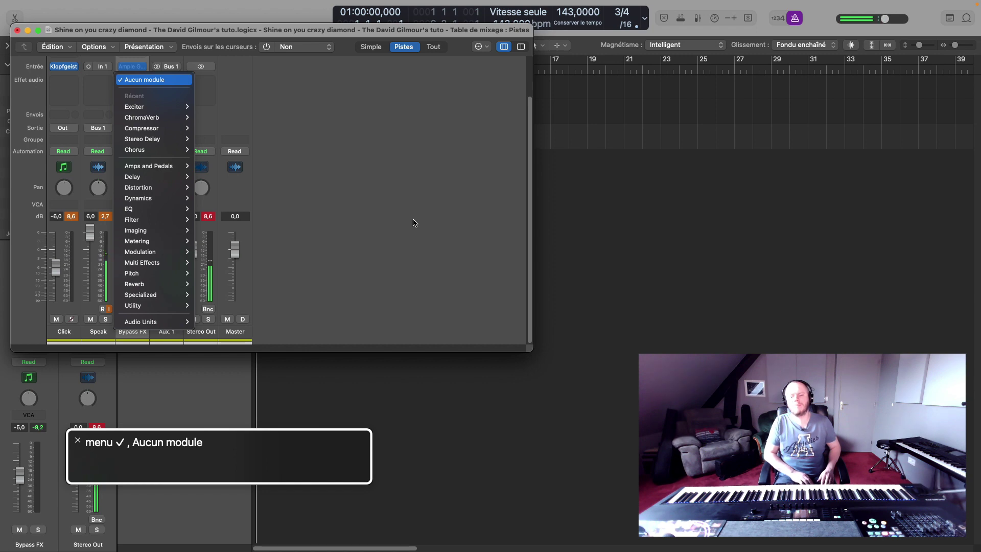
{"action": "key", "text": "a"}
{"action": "key", "text": "Right"}
{"action": "key", "text": "s"}
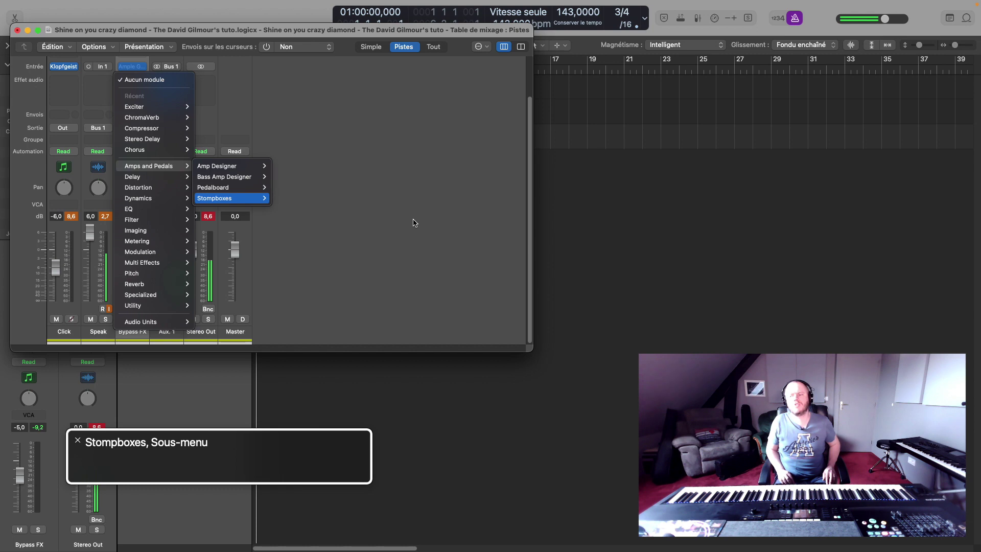
{"action": "key", "text": "Right"}
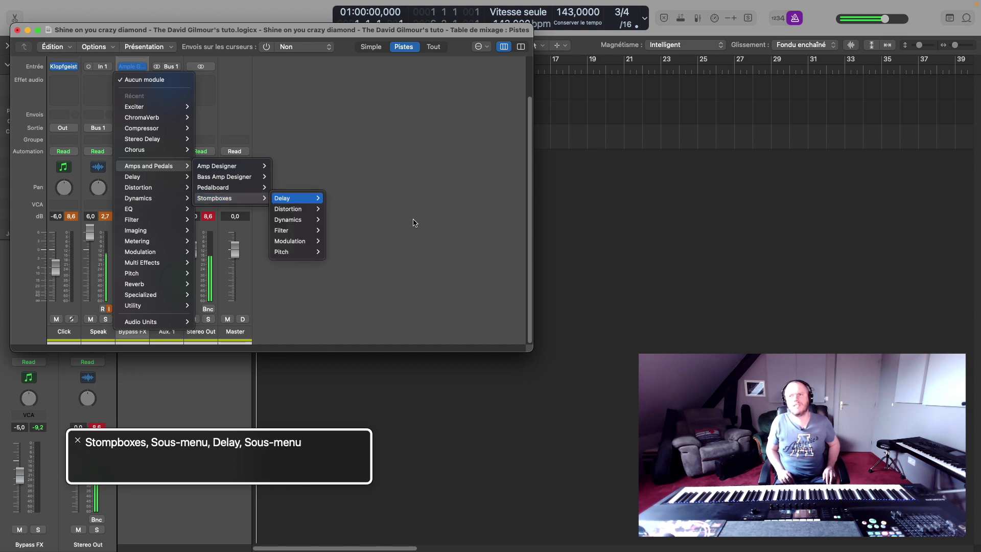
{"action": "key", "text": "Down"}
{"action": "key", "text": "Down"}
{"action": "key", "text": "Right"}
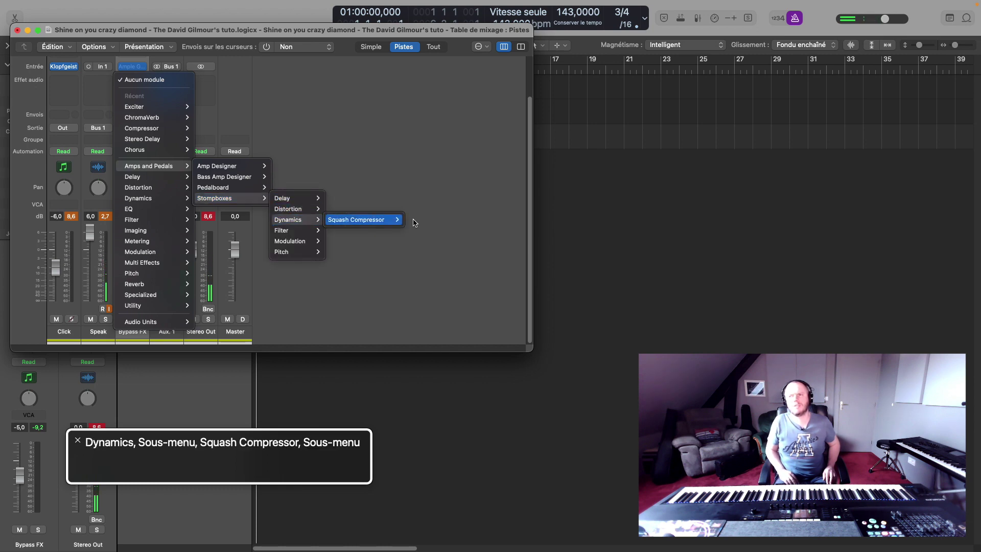
{"action": "key", "text": "Right"}
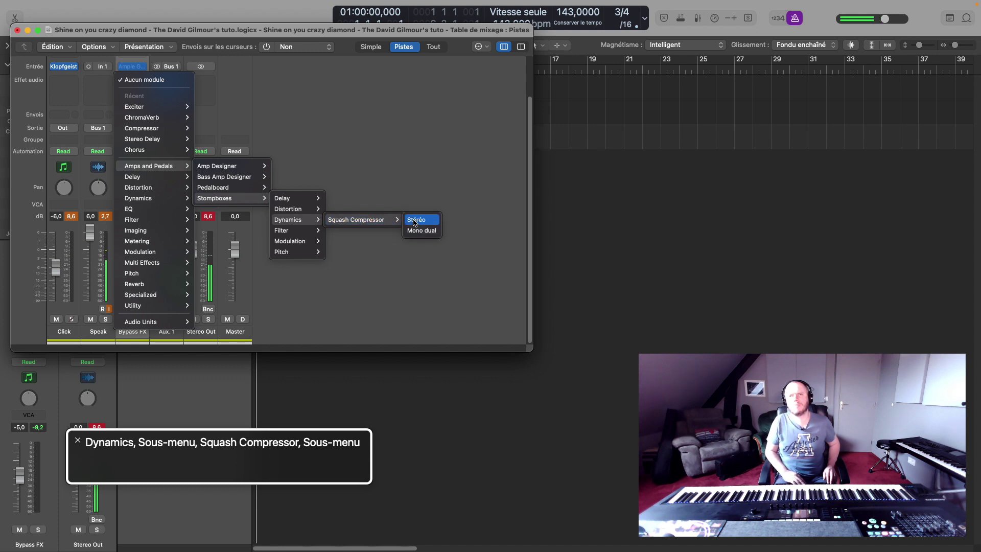
{"action": "key", "text": "Return"}
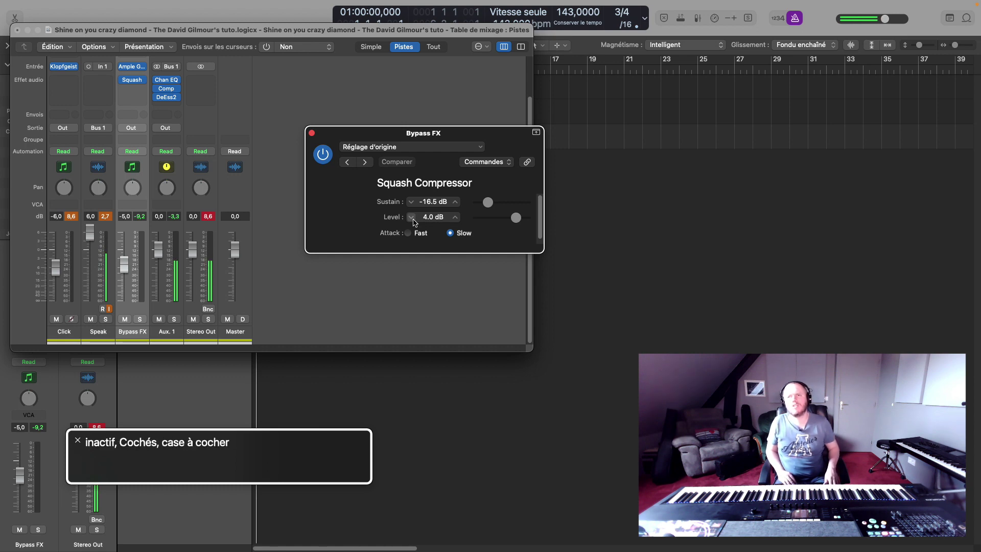
Load the Fat Squash preset in the Squash Compressor and close its window.
{"action": "key", "text": "]"}
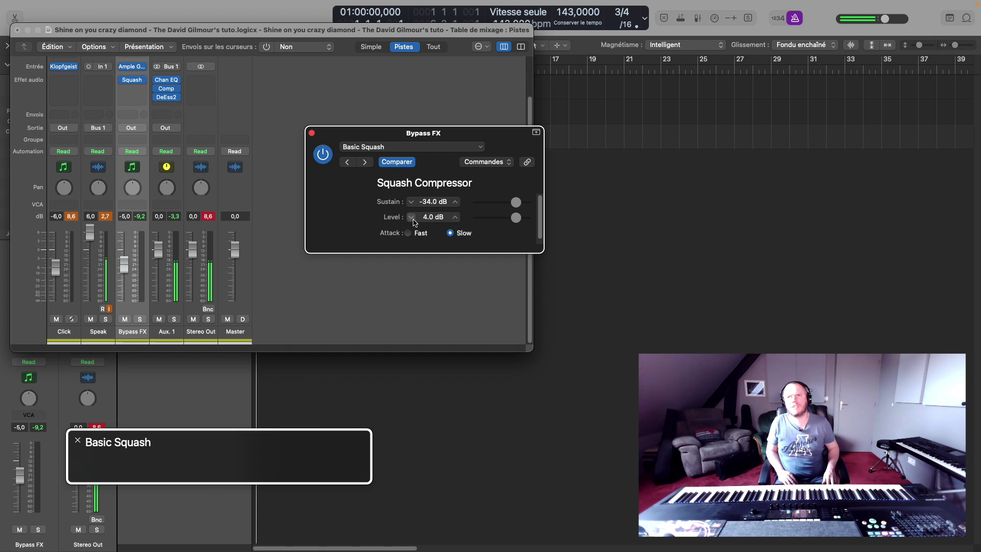
{"action": "key", "text": "]"}
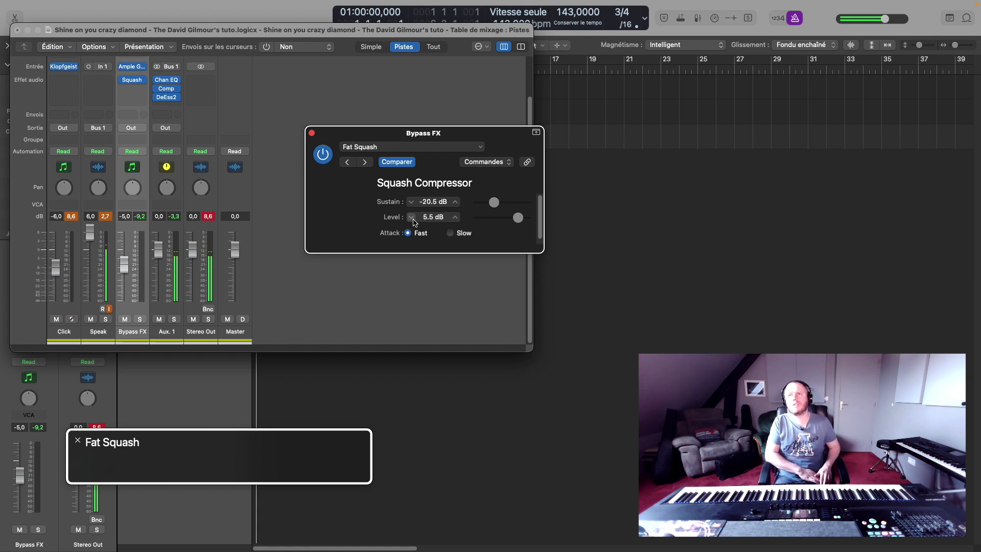
{"action": "key", "text": "super+w"}
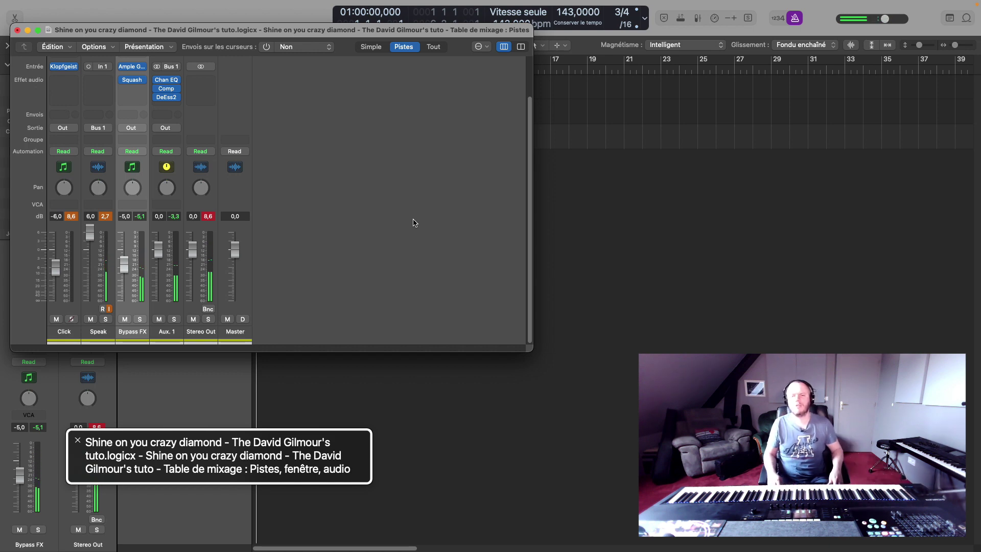
Insert a stereo Amp Designer from Amps and Pedals below the Squash Compressor on the Bypass FX channel.
{"action": "key", "text": "shift+n"}
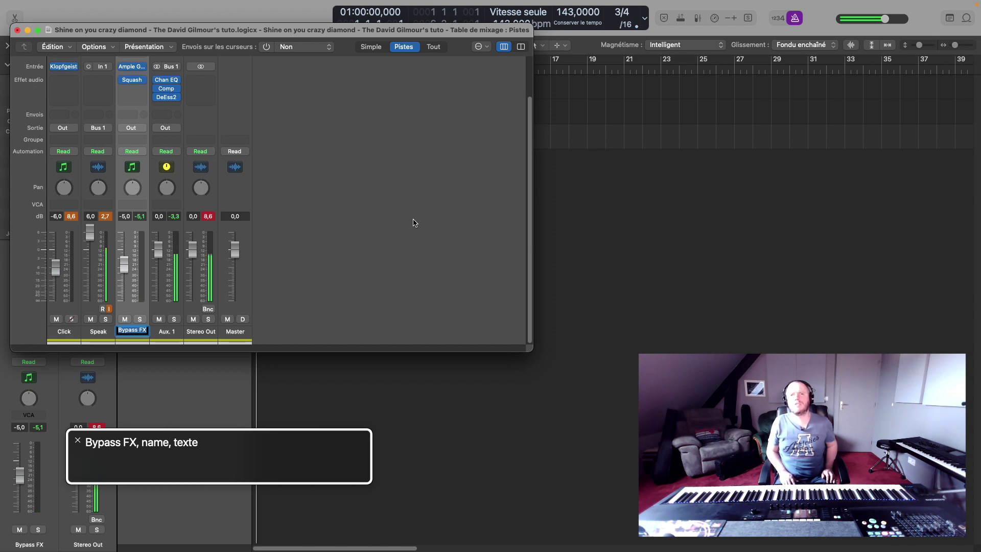
{"action": "key", "text": "ctrl+alt+Right"}
{"action": "key", "text": "ctrl+alt+Right"}
{"action": "key", "text": "ctrl+alt+Right"}
{"action": "key", "text": "ctrl+alt+Right"}
{"action": "key", "text": "ctrl+alt+Right"}
{"action": "key", "text": "ctrl+alt+Right"}
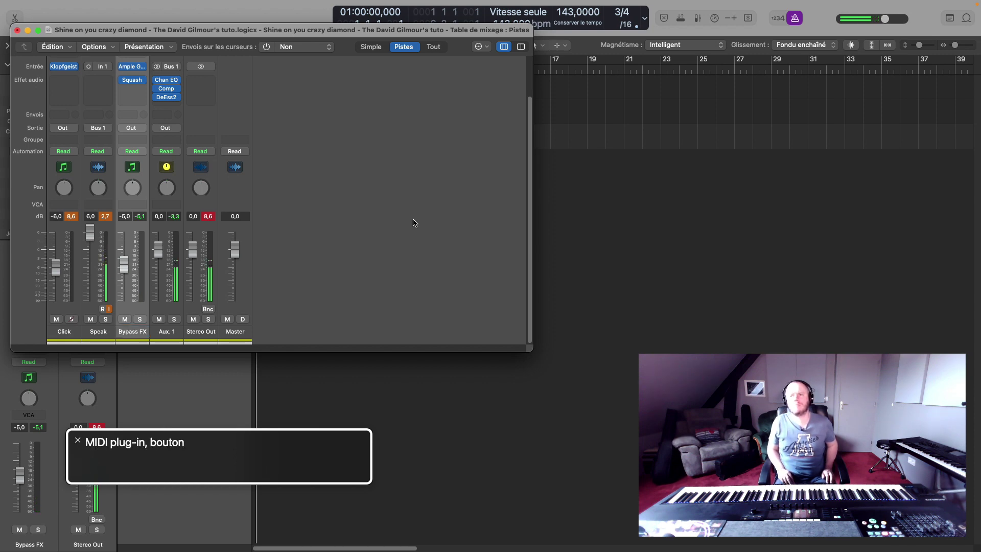
{"action": "key", "text": "ctrl+alt+space"}
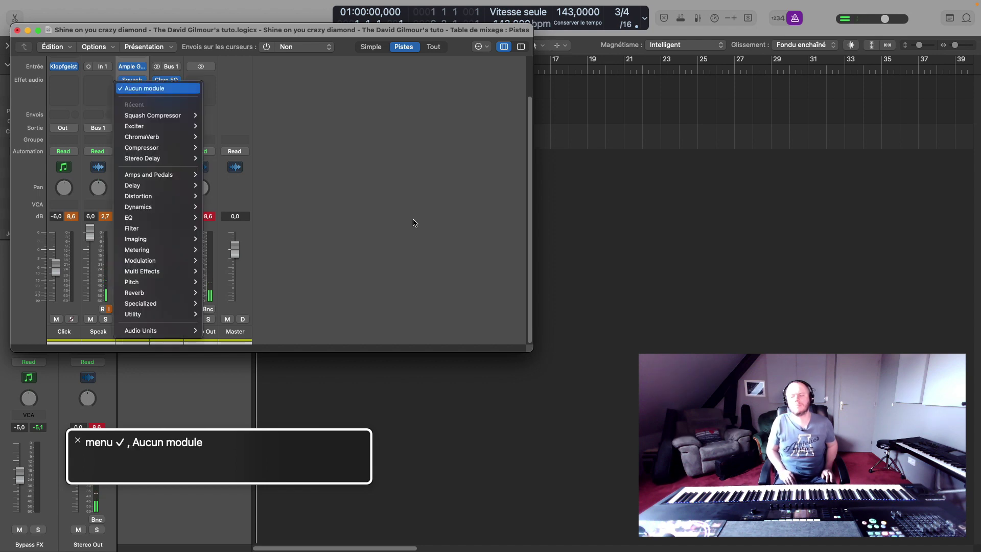
{"action": "key", "text": "a"}
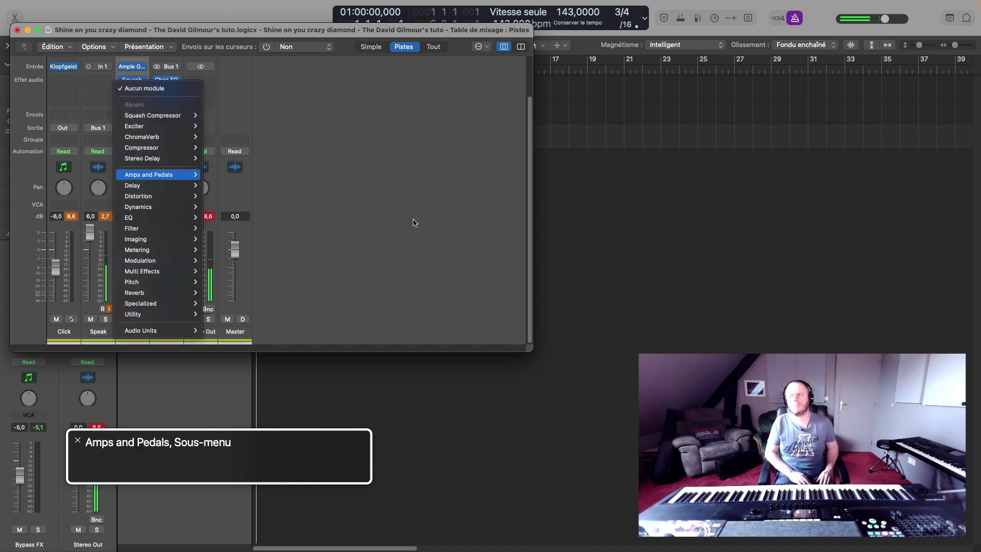
{"action": "key", "text": "Right"}
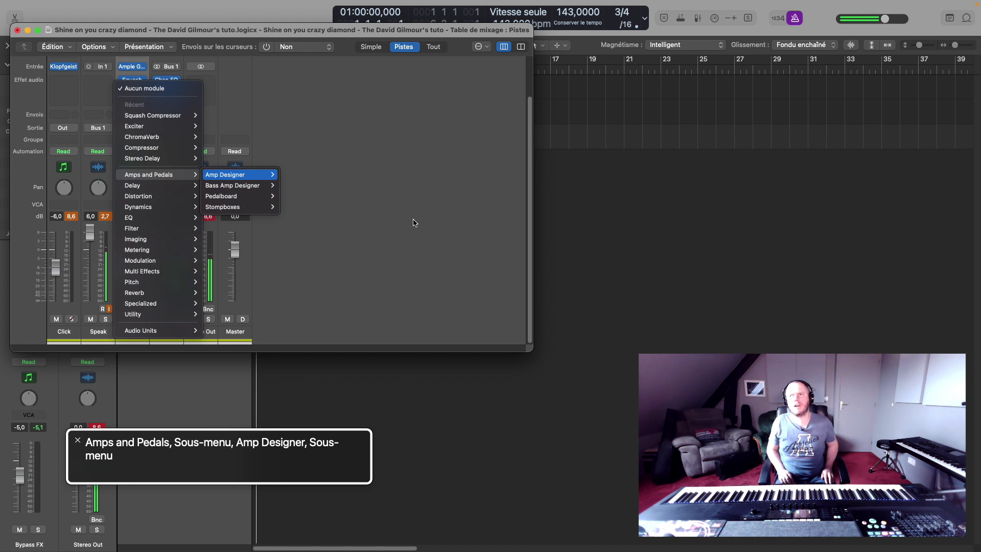
{"action": "key", "text": "Right"}
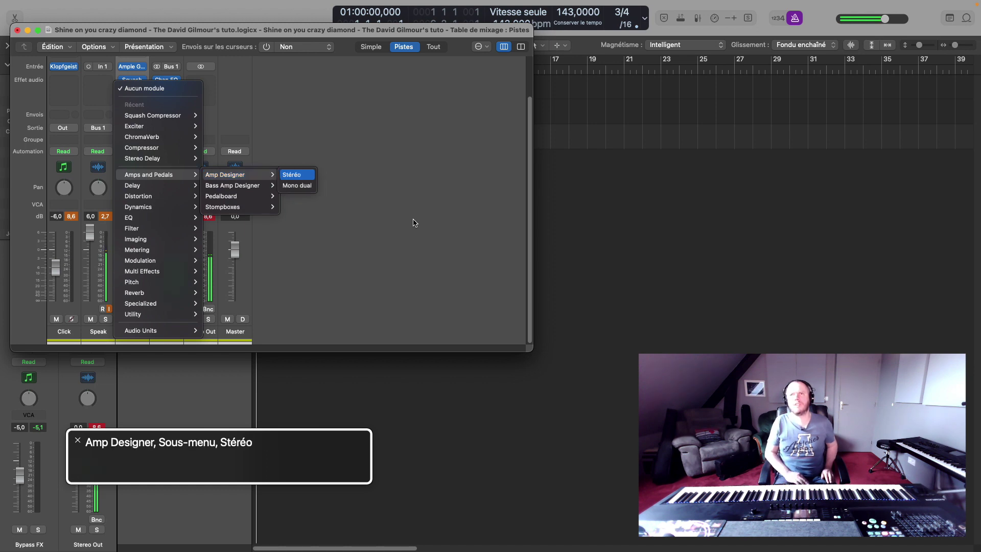
{"action": "key", "text": "Return"}
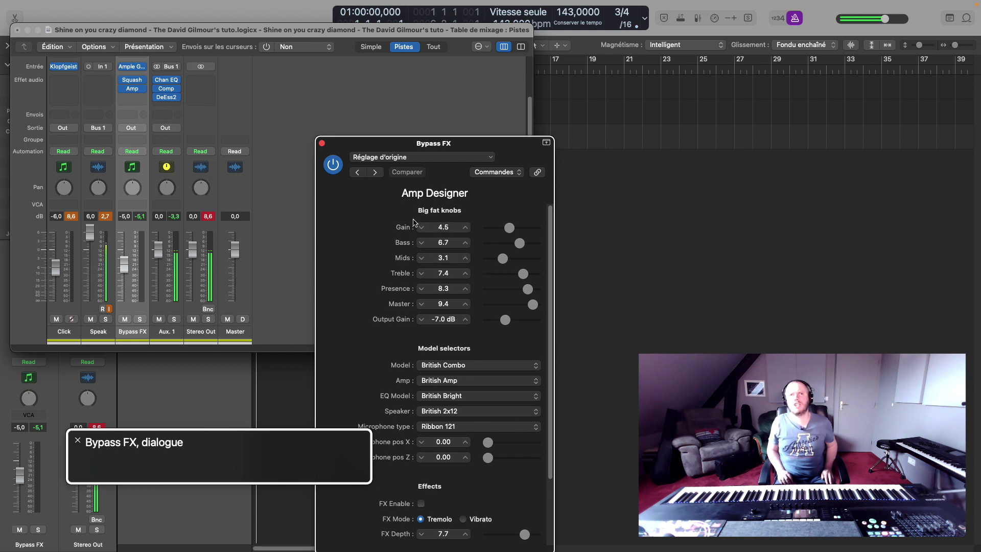
Load the American Reissue preset from the 02 Crunch category in Amp Designer and close its window.
{"action": "key", "text": "ctrl+alt+Right"}
{"action": "key", "text": "ctrl+alt+Right"}
{"action": "key", "text": "ctrl+alt+space"}
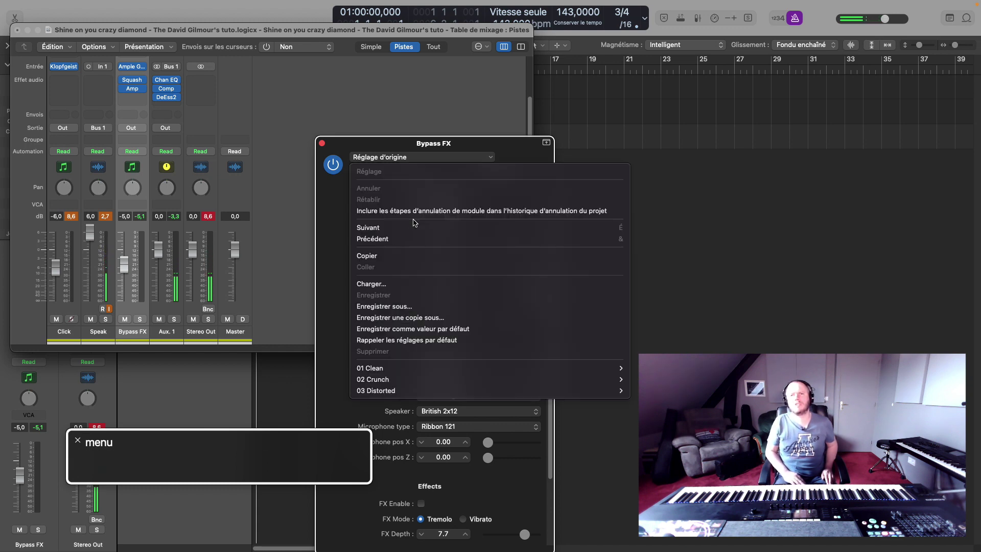
{"action": "key", "text": "Up"}
{"action": "key", "text": "Up"}
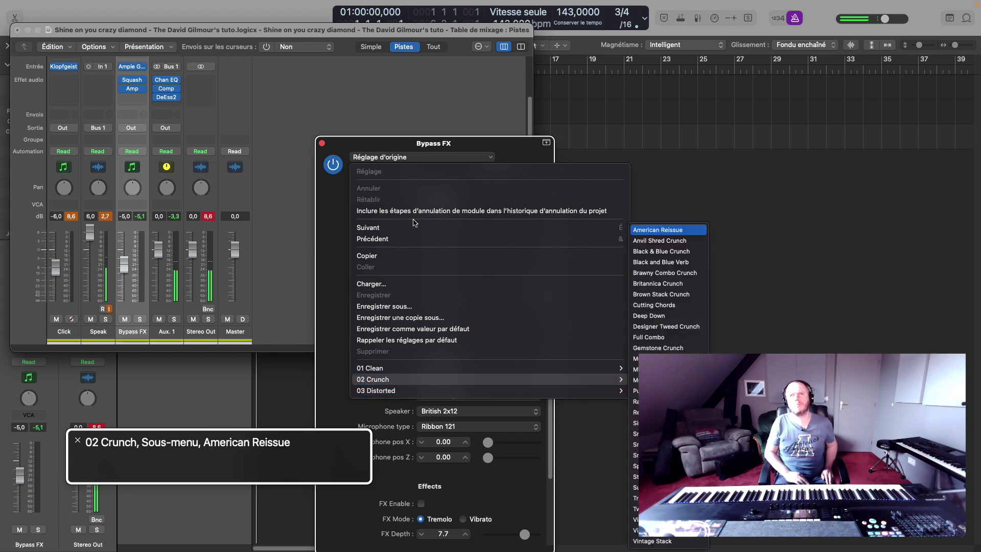
{"action": "key", "text": "Return"}
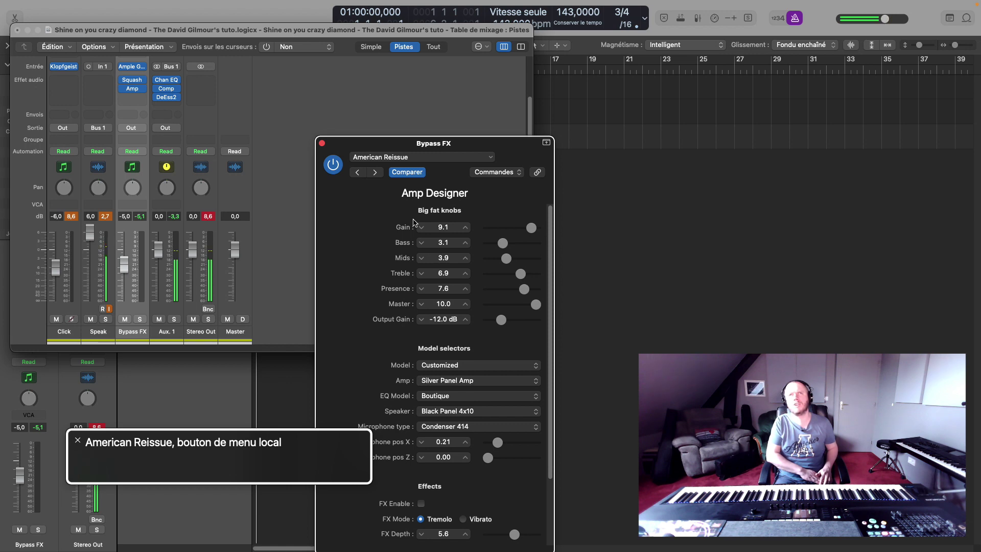
{"action": "key", "text": "super+w"}
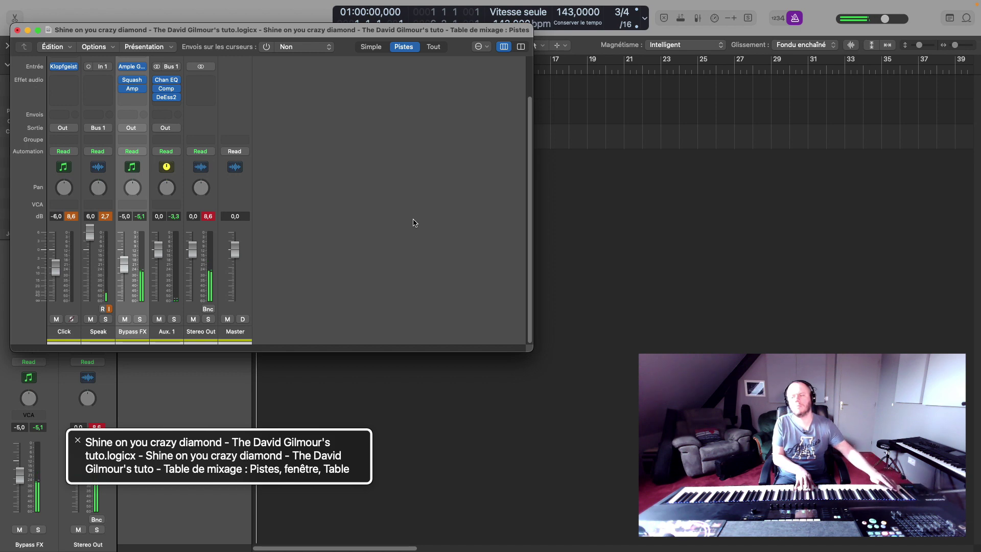
Insert the Chorus effect from the Modulation category in the slot below Amp Designer on the Bypass FX channel.
{"action": "key", "text": "shift+Return"}
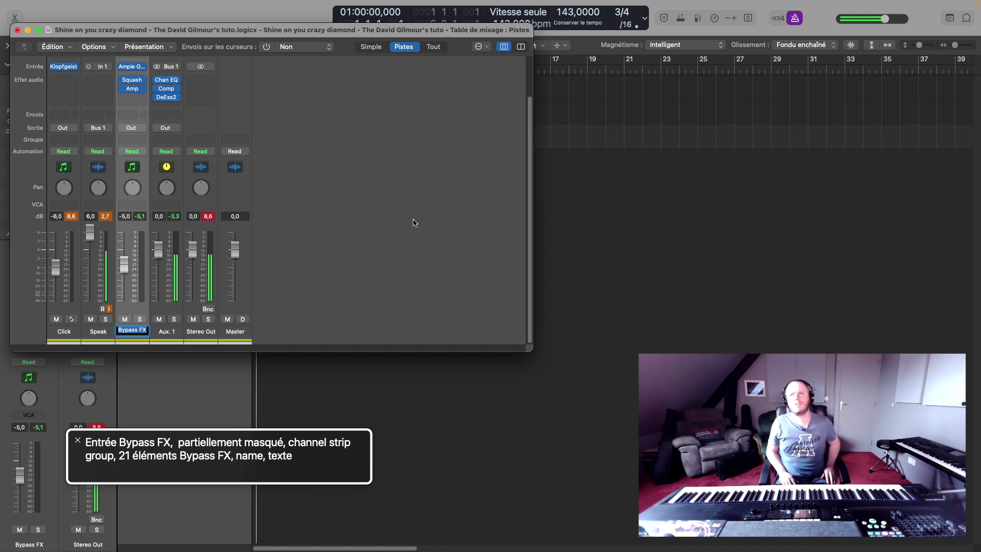
{"action": "key", "text": "ctrl+alt+Right"}
{"action": "key", "text": "ctrl+alt+Right"}
{"action": "key", "text": "ctrl+alt+Right"}
{"action": "key", "text": "ctrl+alt+Right"}
{"action": "key", "text": "ctrl+alt+Right"}
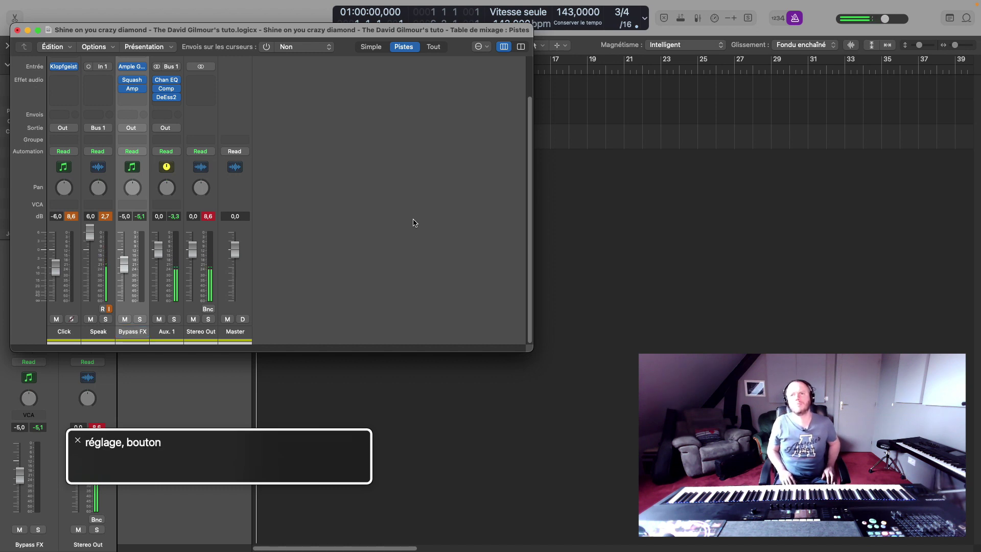
{"action": "key", "text": "ctrl+alt+Right"}
{"action": "key", "text": "ctrl+alt+Right"}
{"action": "key", "text": "ctrl+alt+Right"}
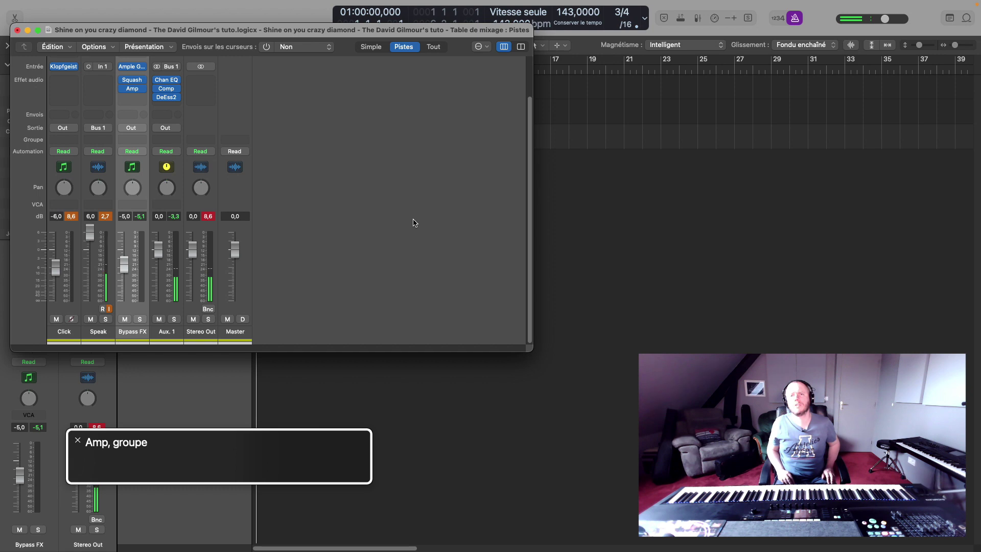
{"action": "key", "text": "ctrl+alt+Left"}
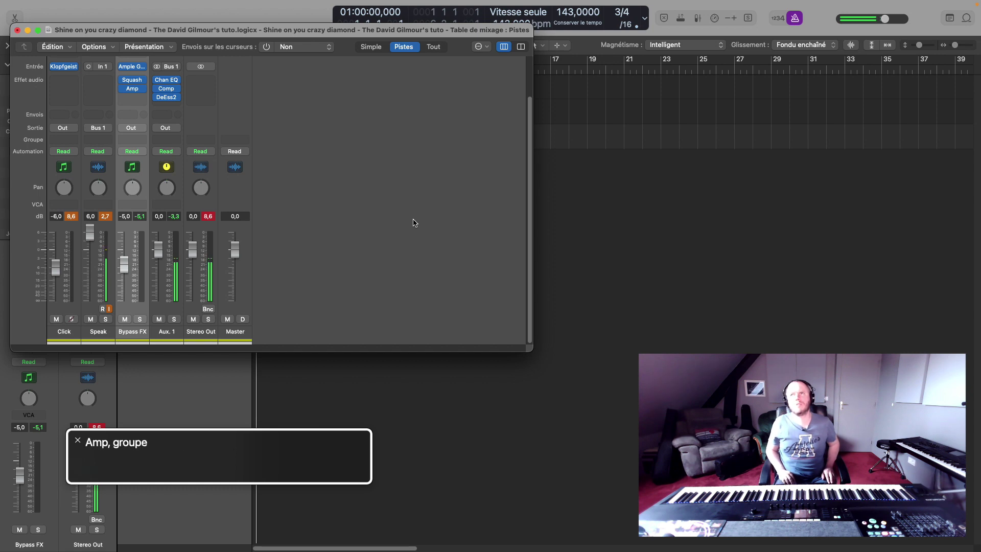
{"action": "key", "text": "ctrl+alt+Right"}
{"action": "key", "text": "ctrl+alt+space"}
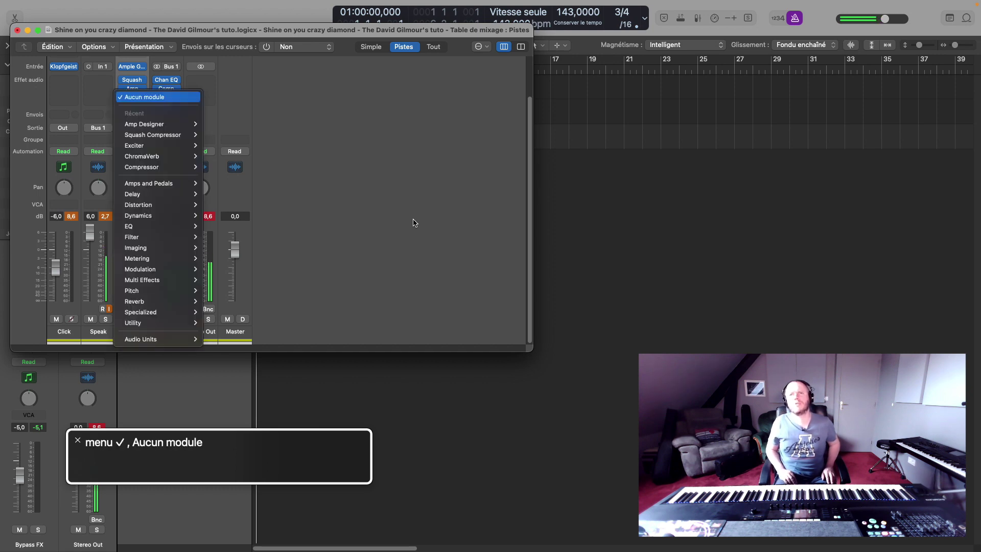
{"action": "key", "text": "Down"}
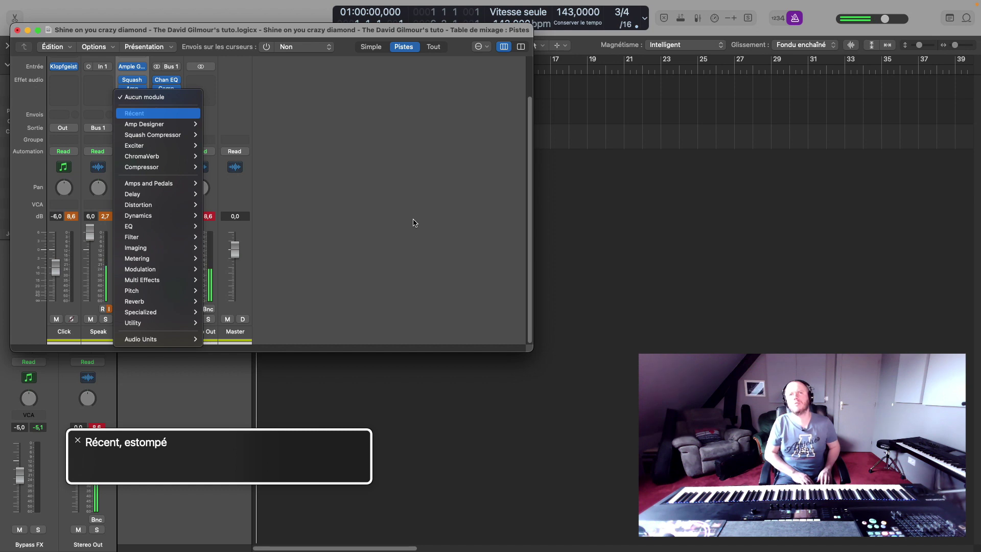
{"action": "key", "text": "m"}
{"action": "key", "text": "o"}
{"action": "key", "text": "Right"}
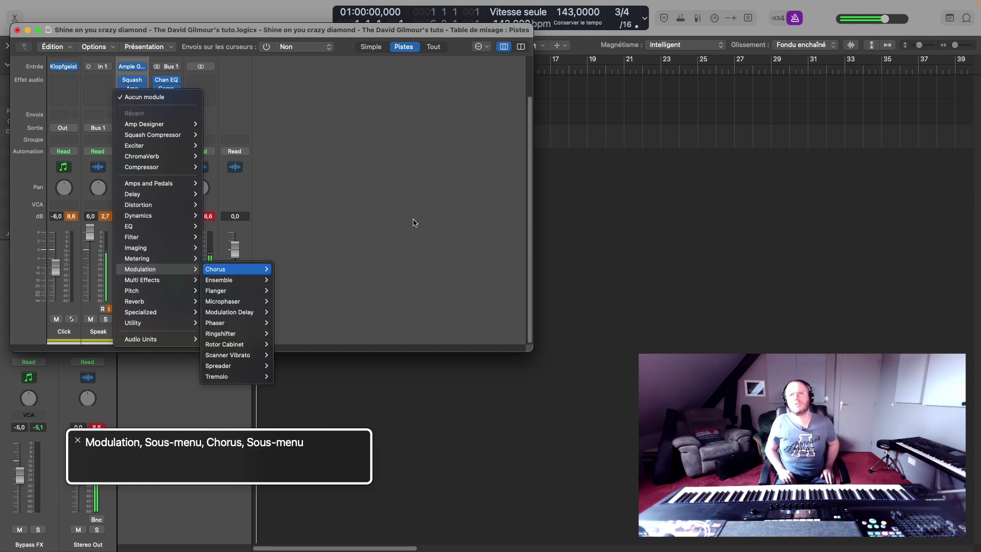
{"action": "key", "text": "Right"}
{"action": "key", "text": "Return"}
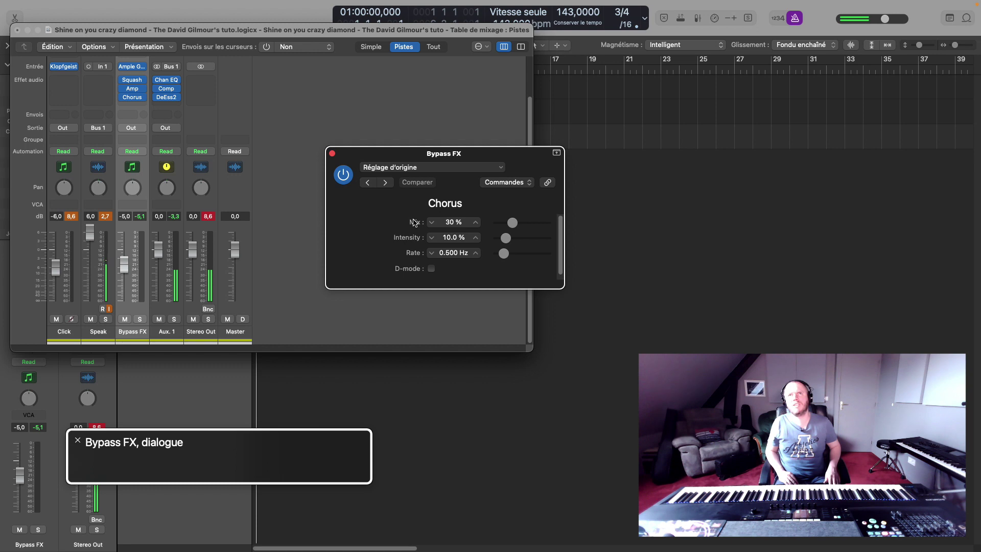
Load the Guitar Summer preset in the Chorus effect and close its window.
{"action": "key", "text": "bracketright"}
{"action": "key", "text": "bracketright"}
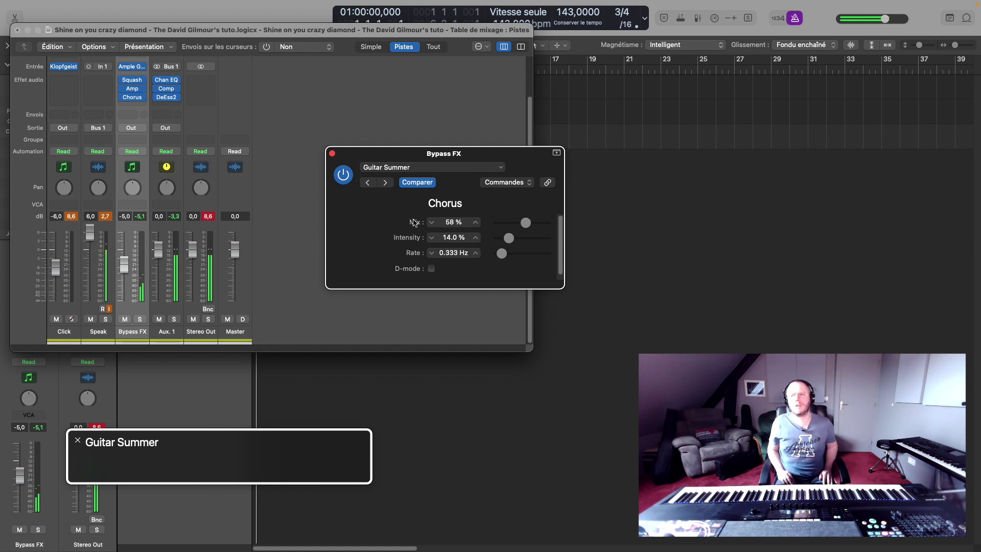
{"action": "key", "text": "super+w"}
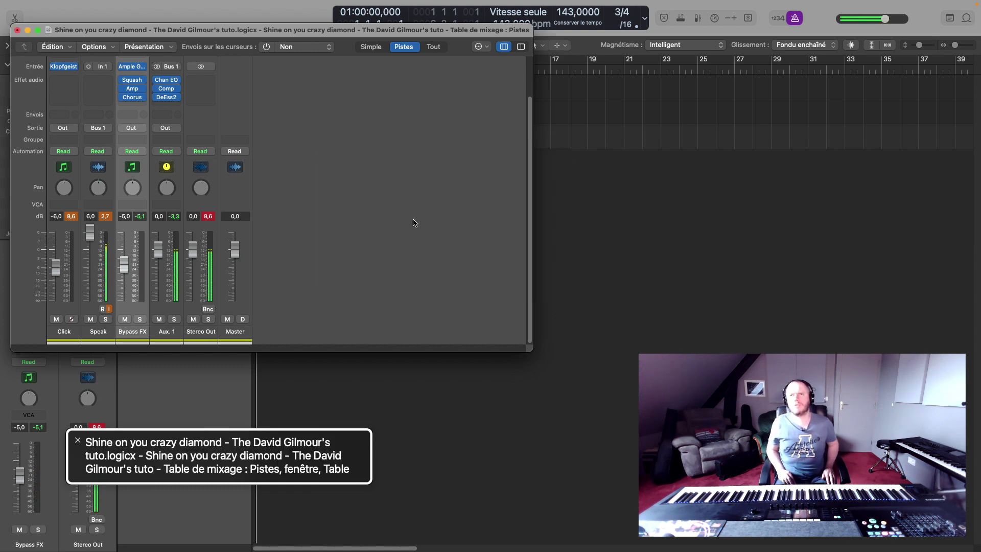
Insert Stereo Delay from the Delay category below Chorus on the Bypass FX channel and load its 1\4 Note Dotted preset.
{"action": "key", "text": "Right"}
{"action": "key", "text": "Left"}
{"action": "key", "text": "ctrl+alt+shift+Down"}
{"action": "key", "text": "ctrl+alt+Right"}
{"action": "key", "text": "ctrl+alt+Right"}
{"action": "key", "text": "ctrl+alt+Right"}
{"action": "key", "text": "ctrl+alt+Right"}
{"action": "key", "text": "ctrl+alt+Right"}
{"action": "key", "text": "ctrl+alt+Right"}
{"action": "key", "text": "ctrl+alt+space"}
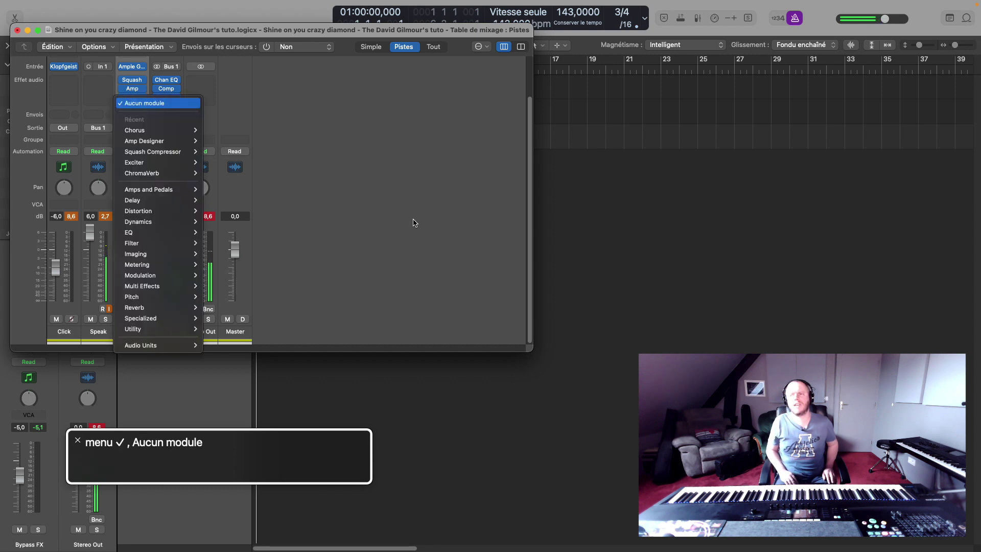
{"action": "key", "text": "Down"}
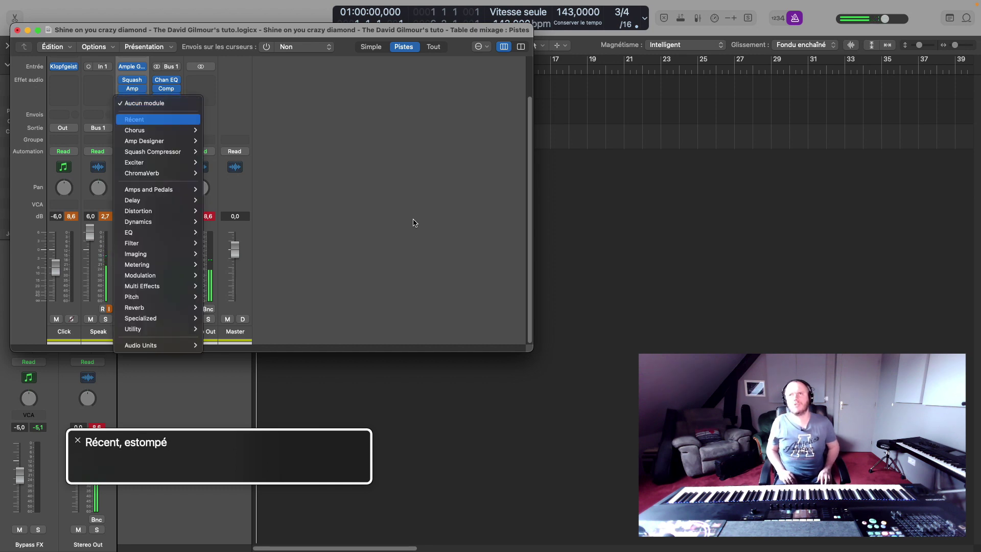
{"action": "key", "text": "d"}
{"action": "key", "text": "Right"}
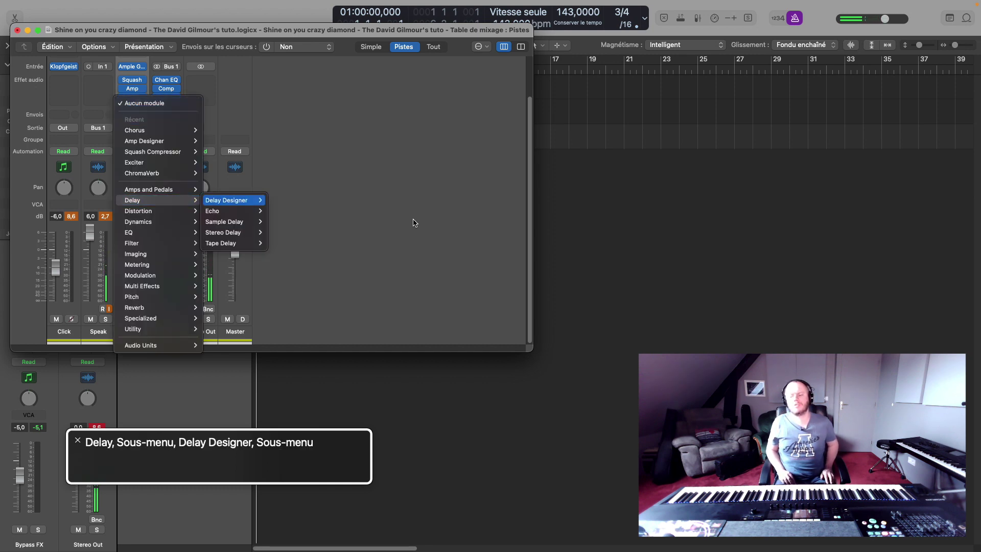
{"action": "key", "text": "Down"}
{"action": "key", "text": "Down"}
{"action": "key", "text": "Down"}
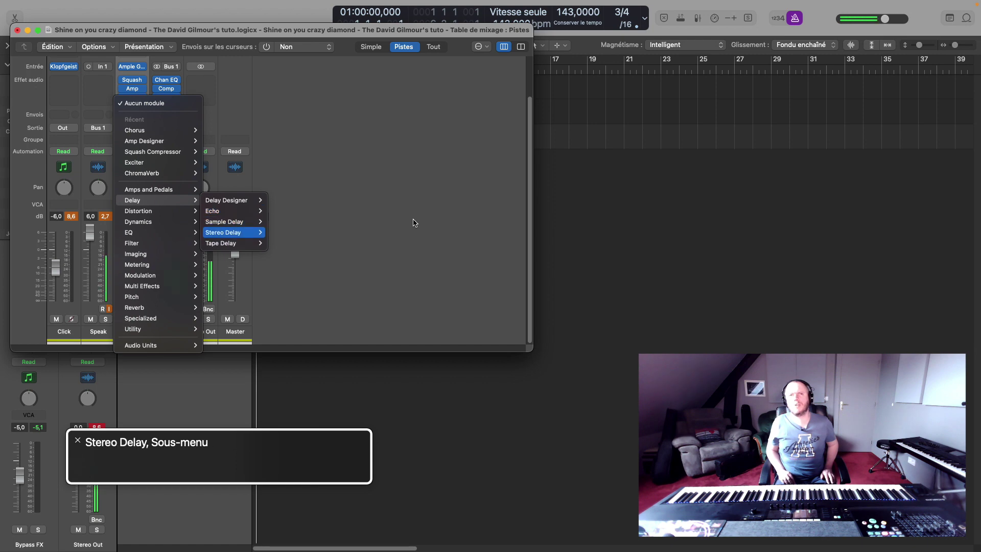
{"action": "key", "text": "Right"}
{"action": "key", "text": "Return"}
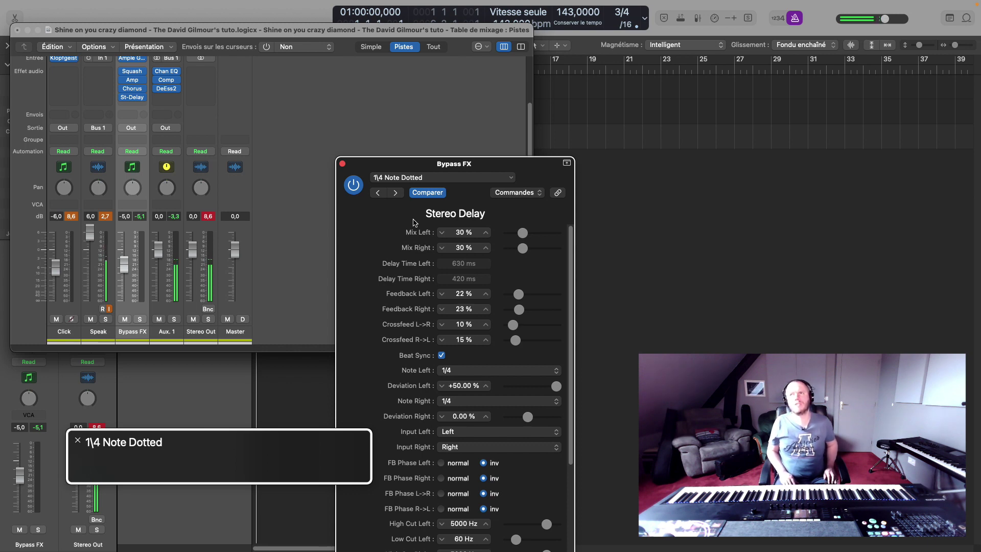
Set the Stereo Delay's Mix Left to 11 %.
{"action": "key", "text": "ctrl+alt+Right"}
{"action": "key", "text": "ctrl+alt+shift+Down"}
{"action": "key", "text": "ctrl+alt+shift+Down"}
{"action": "key", "text": "ctrl+alt+Right"}
{"action": "key", "text": "ctrl+alt+shift+Down"}
{"action": "key", "text": "ctrl+alt+Left"}
{"action": "key", "text": "ctrl+alt+Left"}
{"action": "key", "text": "ctrl+alt+Up"}
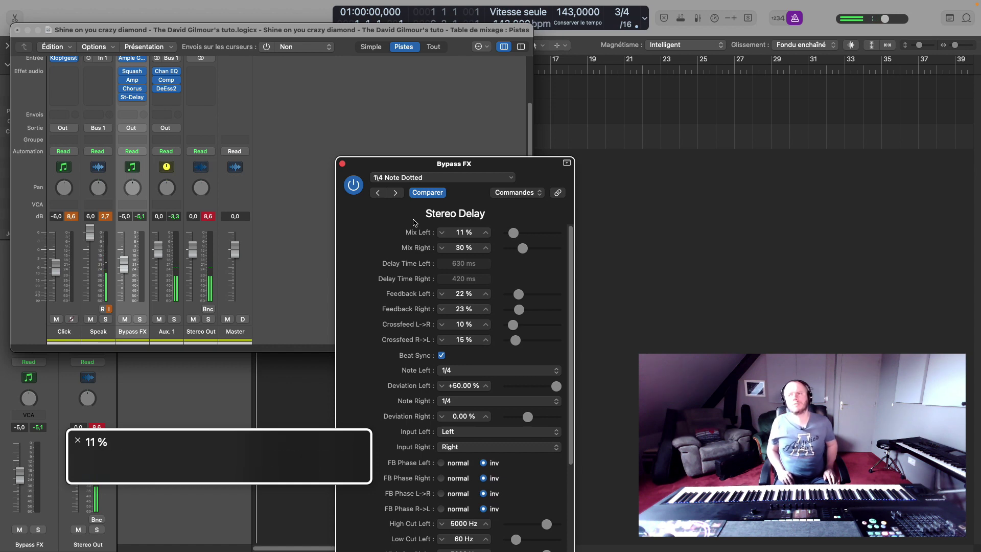
{"action": "key", "text": "ctrl+alt+shift+Up"}
Set the Stereo Delay's Mix Right to 11 %.
{"action": "key", "text": "ctrl+alt+Down"}
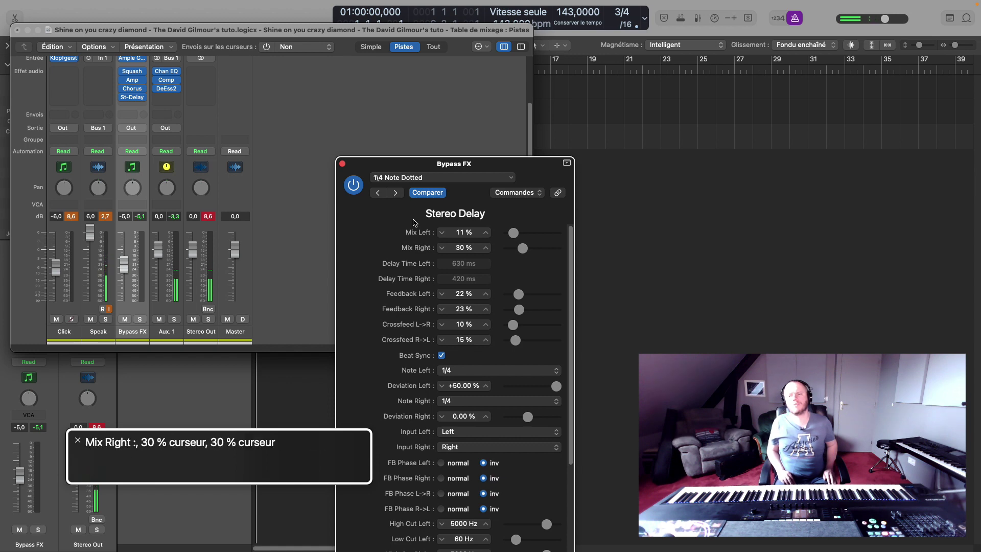
{"action": "key", "text": "ctrl+alt+Right"}
{"action": "key", "text": "ctrl+alt+shift+Down"}
{"action": "key", "text": "ctrl+alt+Down"}
{"action": "key", "text": "ctrl+alt+Down"}
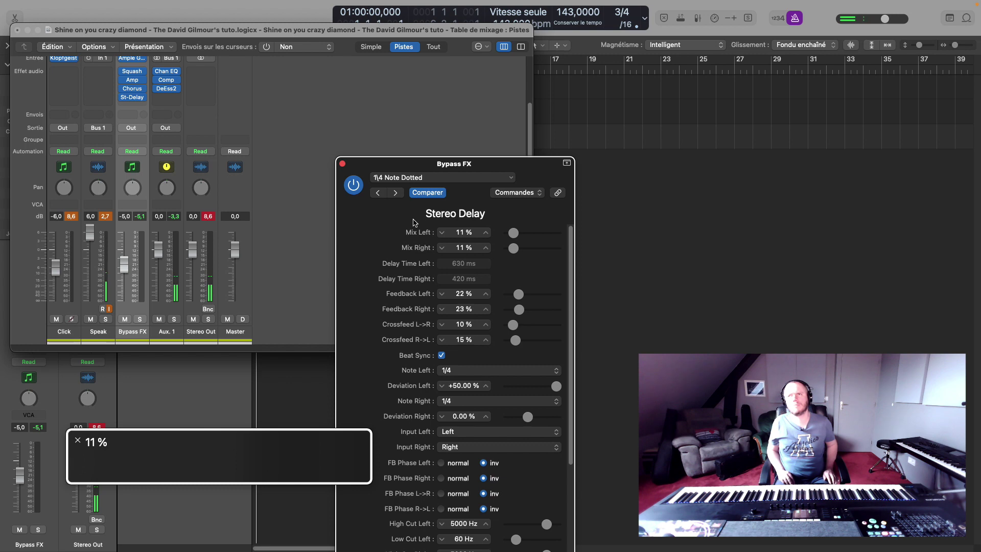
{"action": "key", "text": "ctrl+alt+shift+Up"}
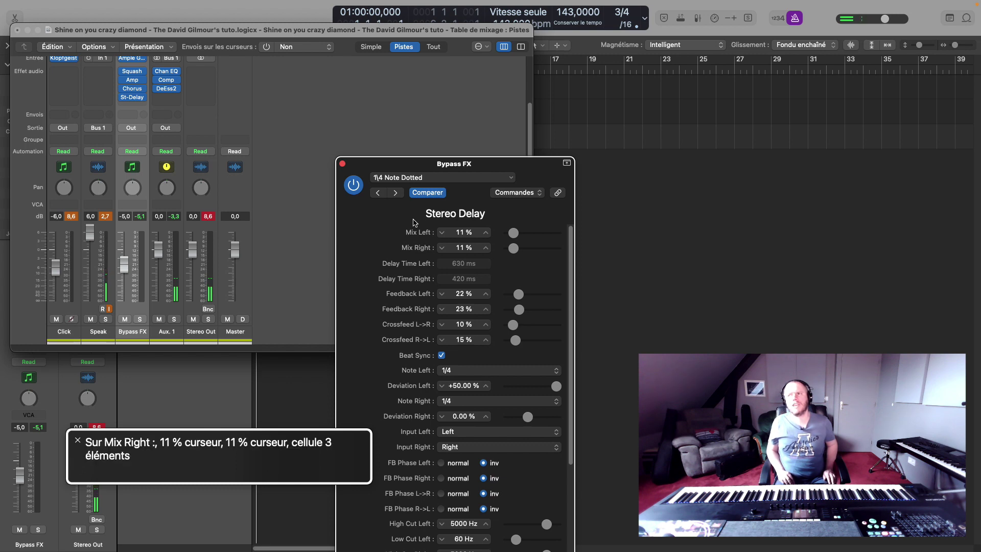
Set the Stereo Delay's Feedback Left to 42 %.
{"action": "key", "text": "ctrl+alt+Down"}
{"action": "key", "text": "ctrl+alt+Down"}
{"action": "key", "text": "ctrl+alt+Down"}
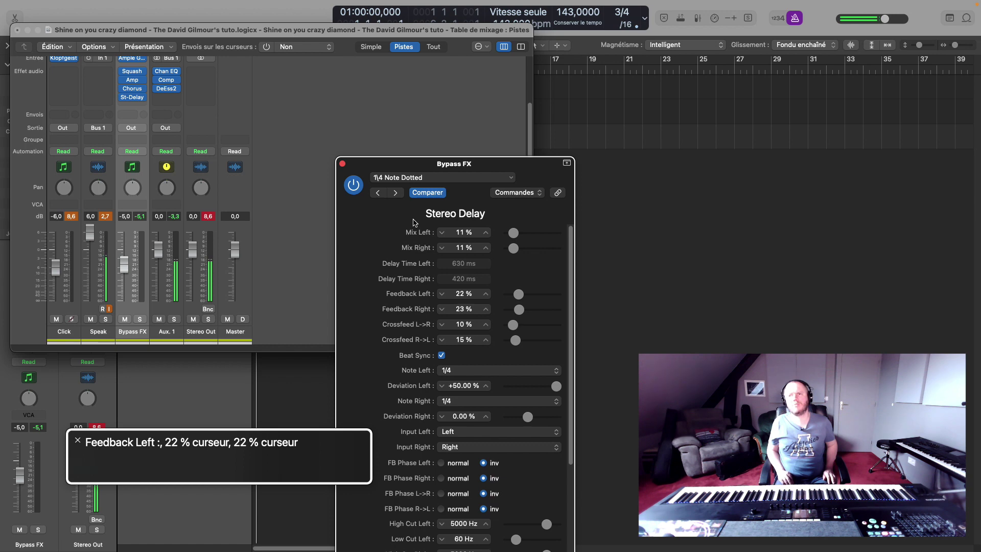
{"action": "key", "text": "ctrl+alt+shift+Down"}
{"action": "key", "text": "ctrl+alt+shift+Down"}
{"action": "key", "text": "ctrl+alt+Up"}
{"action": "key", "text": "ctrl+alt+Down"}
{"action": "key", "text": "ctrl+alt+Up"}
{"action": "key", "text": "ctrl+alt+Up"}
{"action": "key", "text": "ctrl+alt+shift+Up"}
Set the Stereo Delay's Feedback Right to 43 % and close its window.
{"action": "key", "text": "ctrl+alt+Down"}
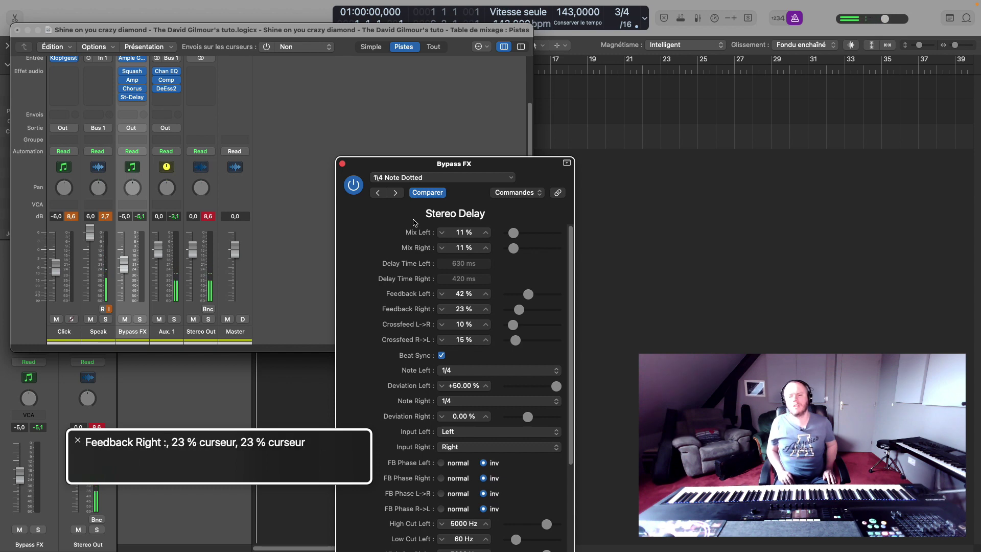
{"action": "key", "text": "ctrl+alt+shift+Down"}
{"action": "key", "text": "ctrl+alt+Up"}
{"action": "key", "text": "ctrl+alt+Up"}
{"action": "key", "text": "ctrl+alt+shift+Up"}
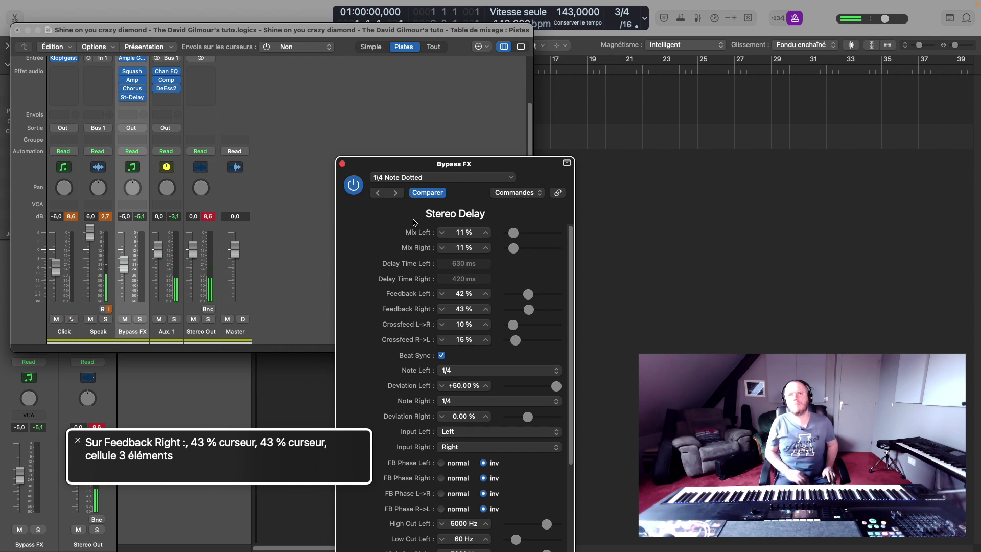
{"action": "key", "text": "super+w"}
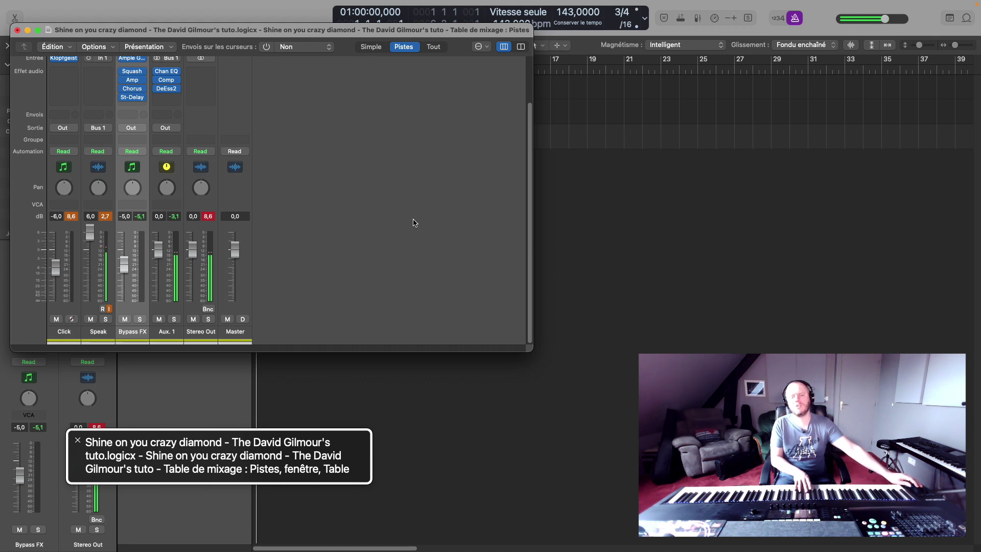
Insert a stereo ChromaVerb from the Reverb category in the slot below Stereo Delay on the Bypass FX channel.
{"action": "key", "text": "ctrl+alt+Right"}
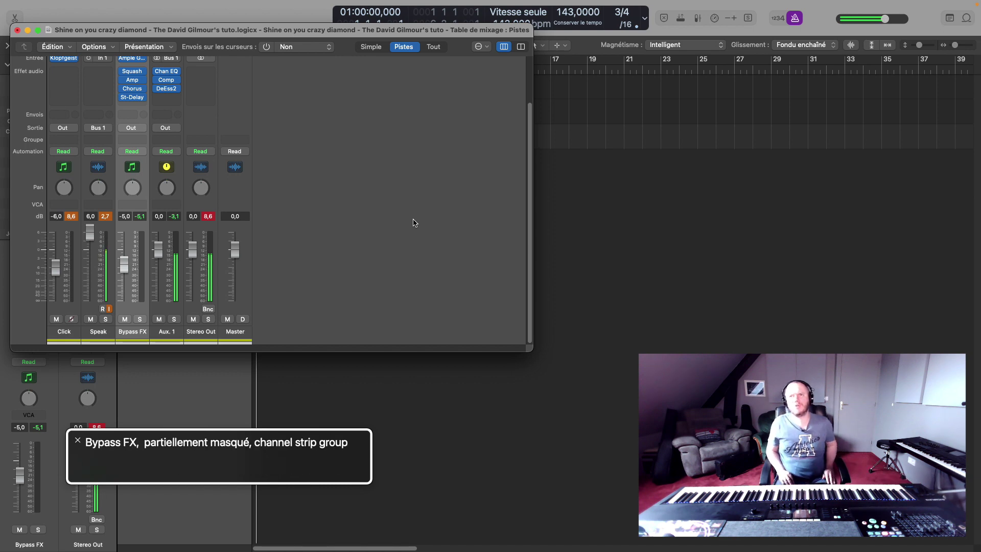
{"action": "key", "text": "ctrl+alt+shift+Down"}
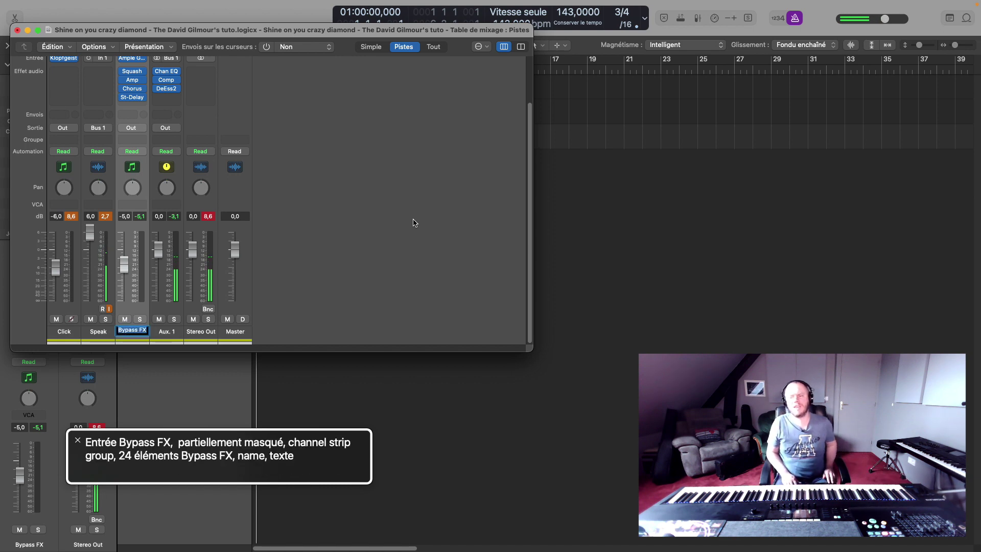
{"action": "key", "text": "ctrl+alt+Right"}
{"action": "key", "text": "ctrl+alt+Right"}
{"action": "key", "text": "ctrl+alt+Right"}
{"action": "key", "text": "ctrl+alt+Right"}
{"action": "key", "text": "ctrl+alt+Right"}
{"action": "key", "text": "ctrl+alt+Right"}
{"action": "key", "text": "ctrl+alt+Right"}
{"action": "key", "text": "ctrl+alt+Right"}
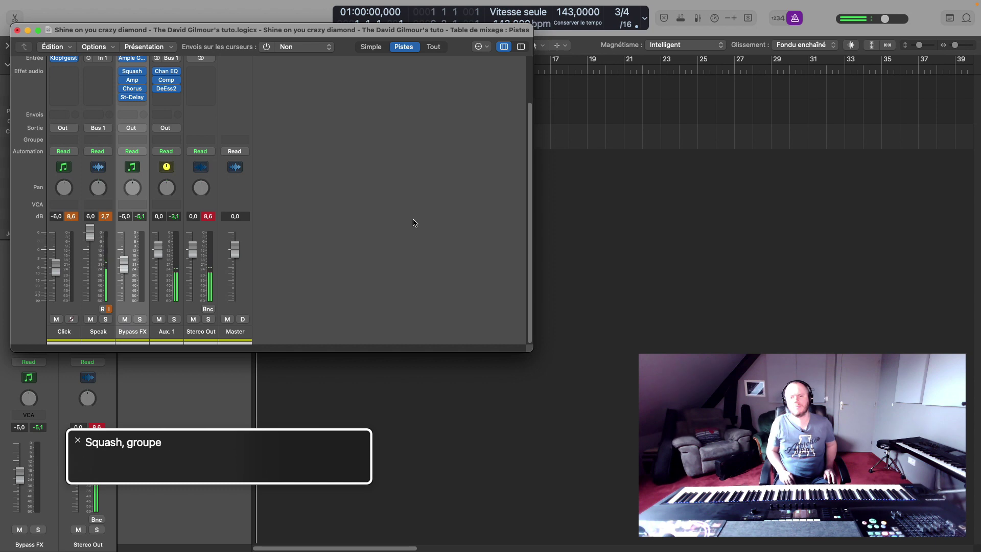
{"action": "key", "text": "ctrl+alt+Right"}
{"action": "key", "text": "ctrl+alt+shift+Down"}
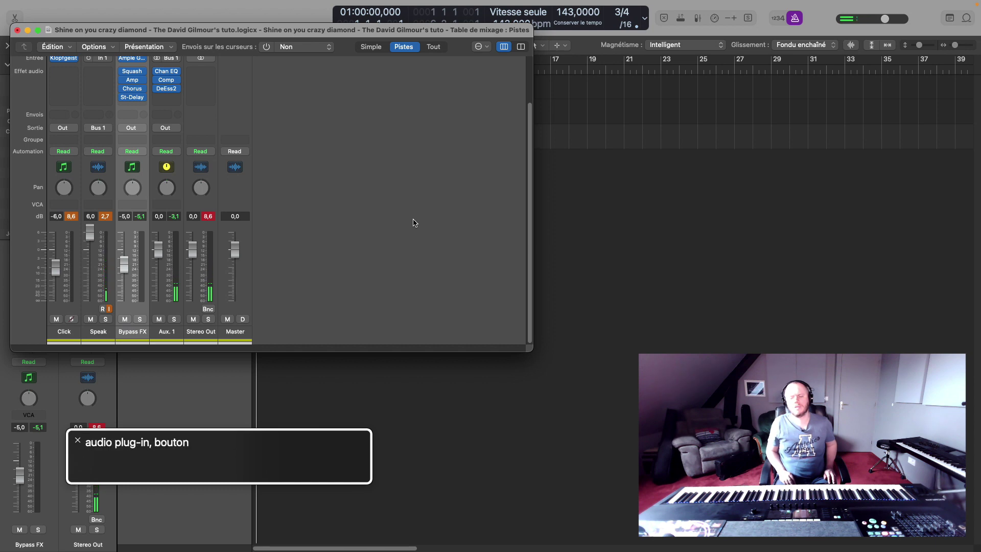
{"action": "key", "text": "ctrl+alt+space"}
{"action": "key", "text": "Down"}
{"action": "key", "text": "r"}
{"action": "key", "text": "Right"}
{"action": "key", "text": "Right"}
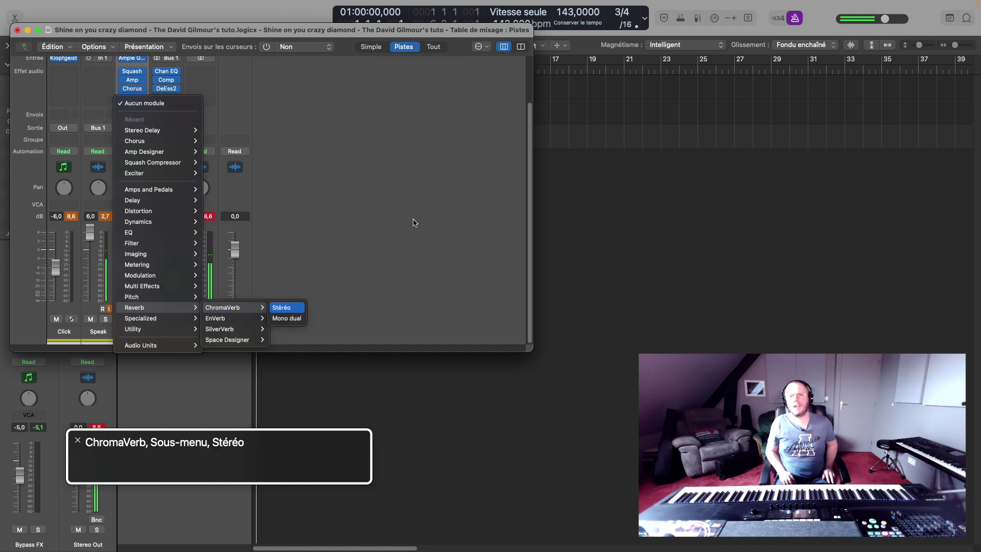
{"action": "key", "text": "ctrl+alt+space"}
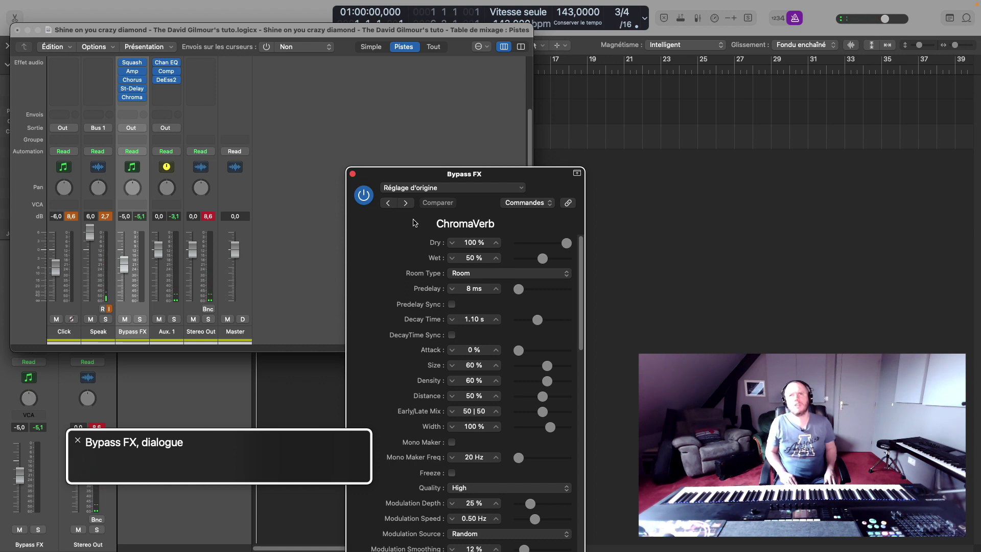
Load the Generic Synth Hall preset in ChromaVerb and set its Wet level to 13 %.
{"action": "key", "text": "bracketright"}
{"action": "key", "text": "bracketright"}
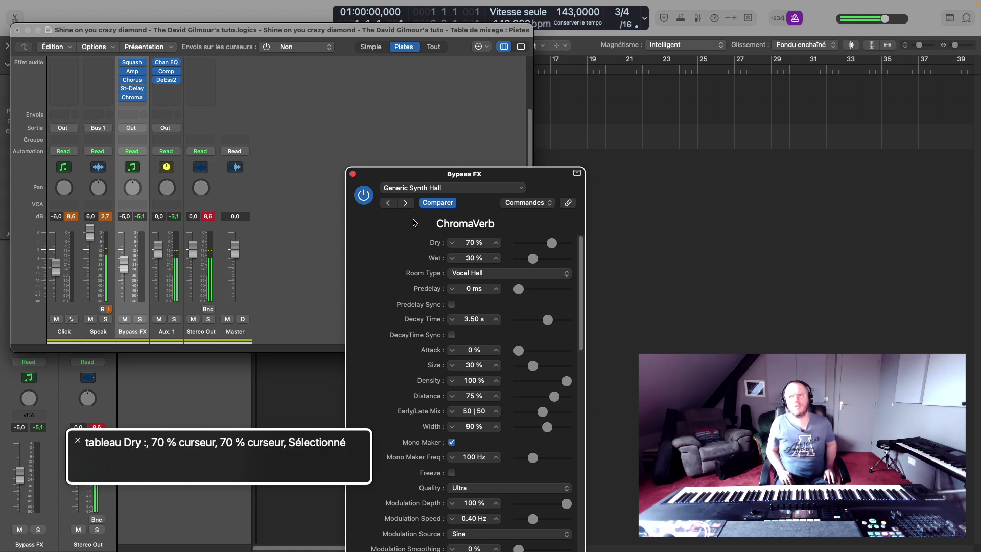
{"action": "key", "text": "ctrl+alt+Right"}
{"action": "key", "text": "ctrl+alt+shift+Down"}
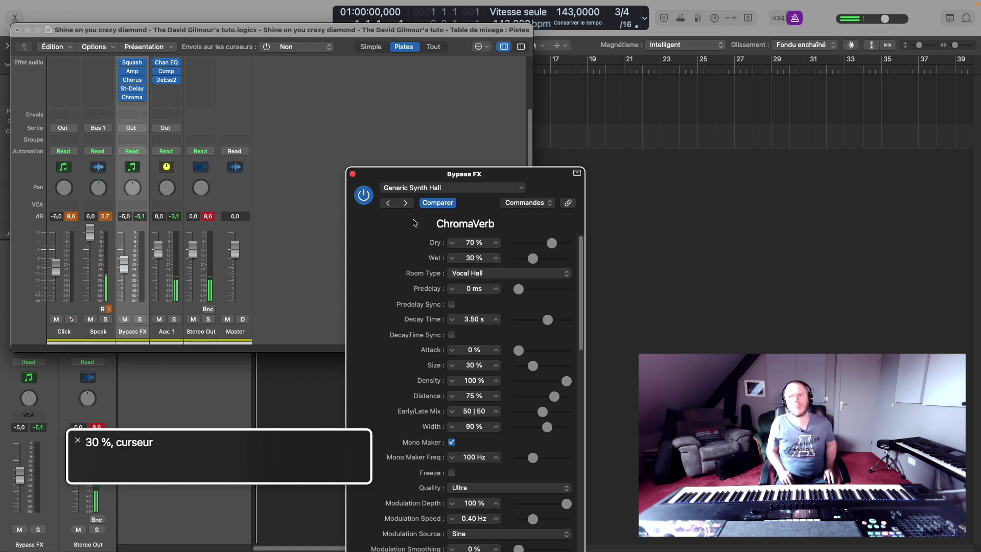
{"action": "key", "text": "ctrl+alt+Down"}
{"action": "key", "text": "ctrl+alt+Down"}
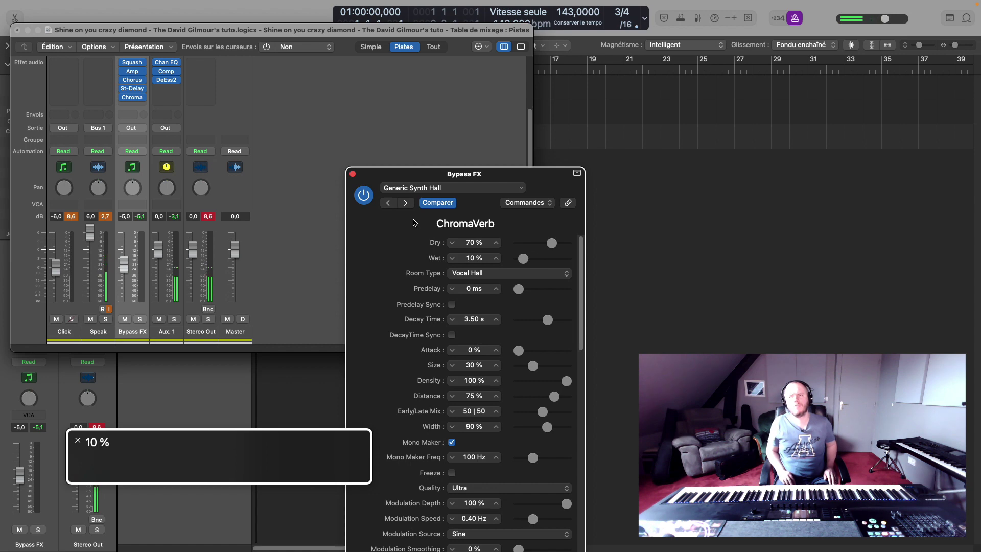
{"action": "key", "text": "ctrl+alt+Up"}
{"action": "key", "text": "ctrl+alt+Up"}
{"action": "key", "text": "ctrl+alt+Up"}
{"action": "key", "text": "ctrl+alt+shift+Up"}
{"action": "key", "text": "ctrl+alt+shift+Up"}
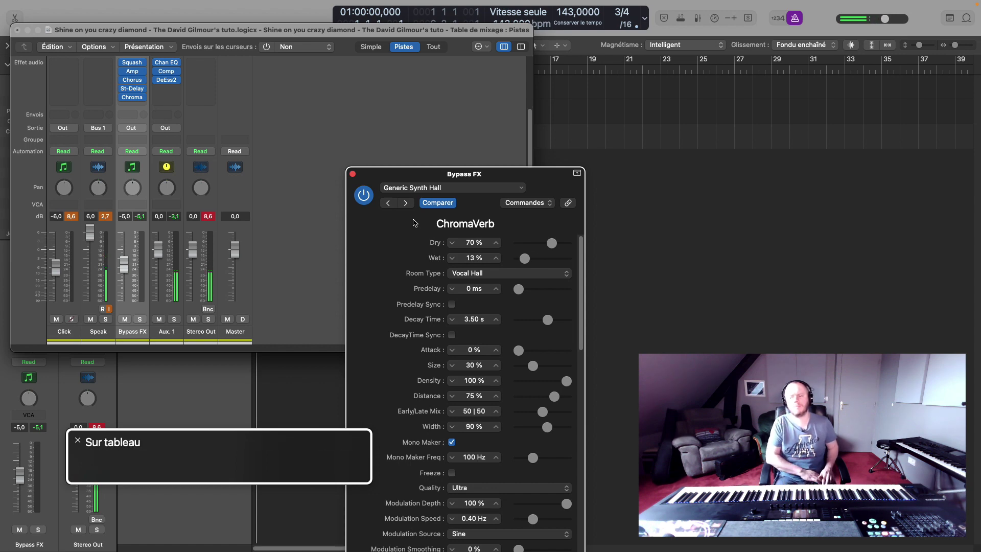
Return to the main Tracks window and go to the Bypass FX track in the track contents.
{"action": "key", "text": "super+grave"}
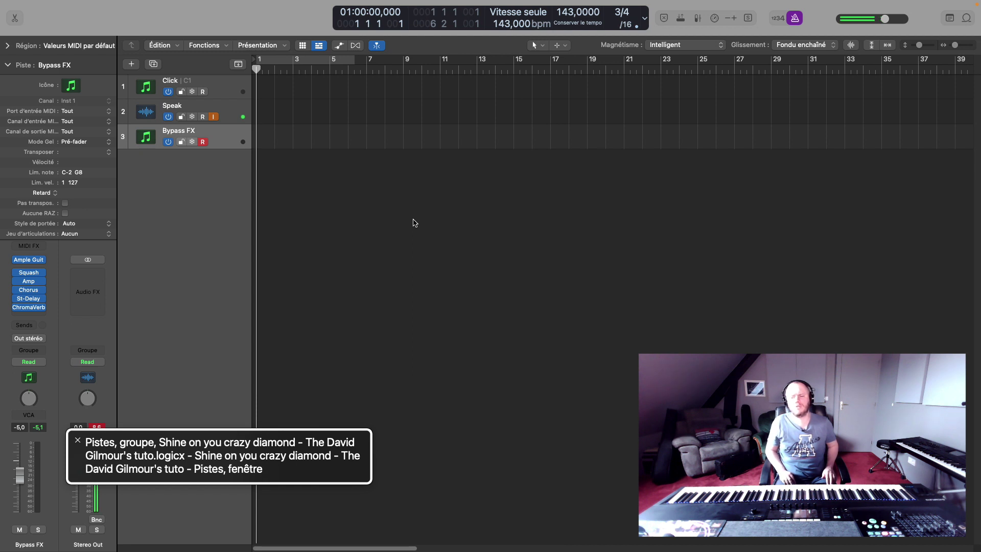
{"action": "key", "text": "ctrl+alt+Right"}
{"action": "key", "text": "ctrl+alt+Right"}
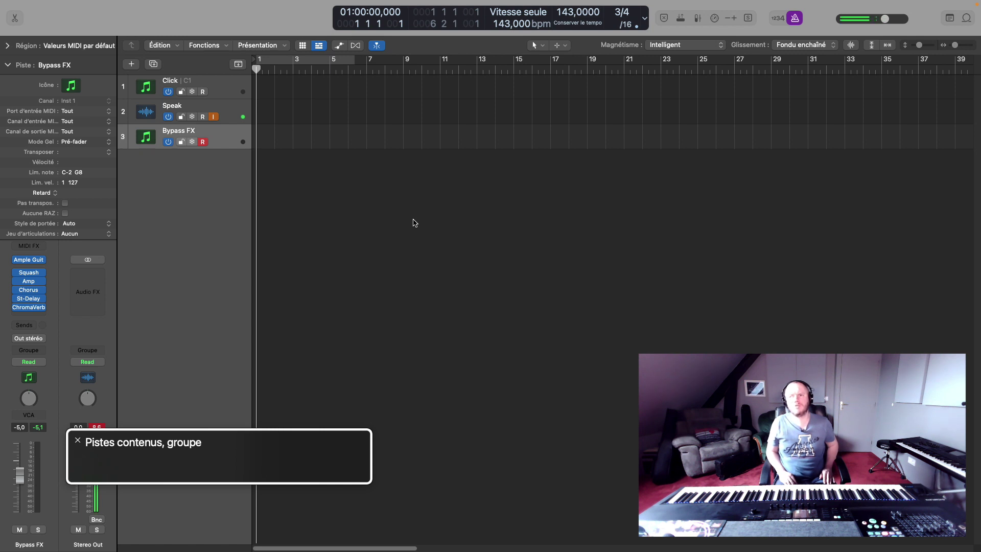
{"action": "key", "text": "ctrl+alt+shift+Down"}
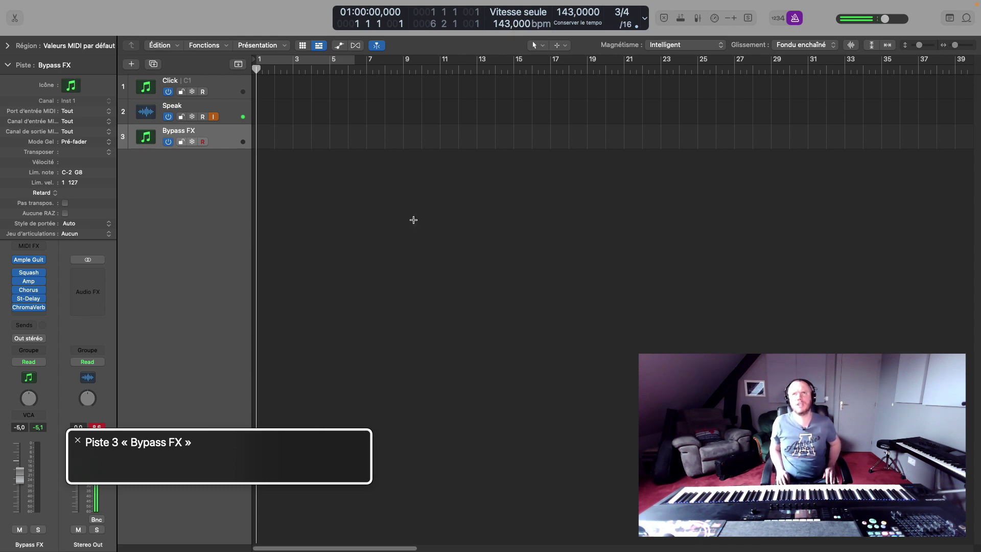
Open the Mixer and bypass the Chorus plug-in on the Bypass FX channel.
{"action": "key", "text": "super+2"}
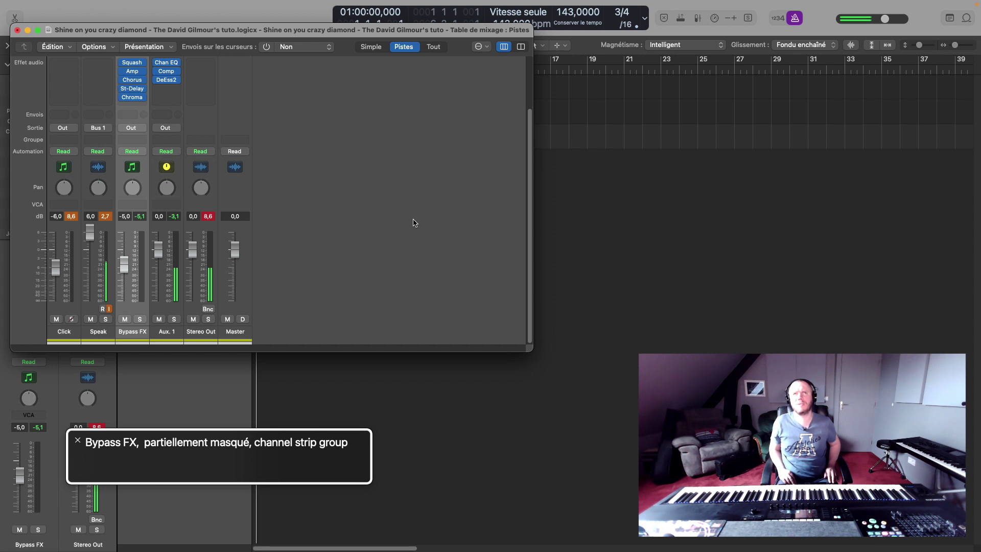
{"action": "key", "text": "ctrl+alt+shift+Down"}
{"action": "key", "text": "ctrl+alt+Right"}
{"action": "key", "text": "ctrl+alt+Right"}
{"action": "key", "text": "ctrl+alt+Right"}
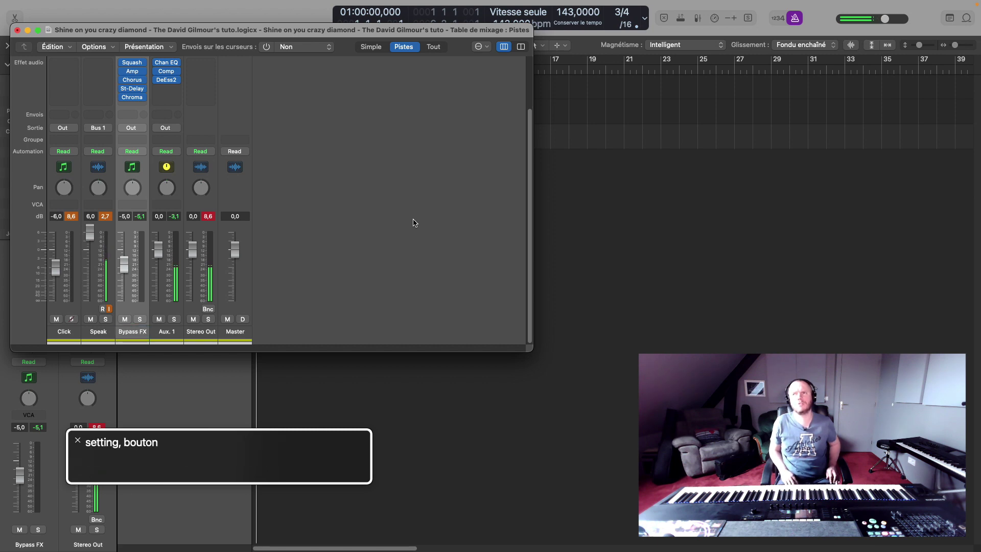
{"action": "key", "text": "ctrl+alt+Right"}
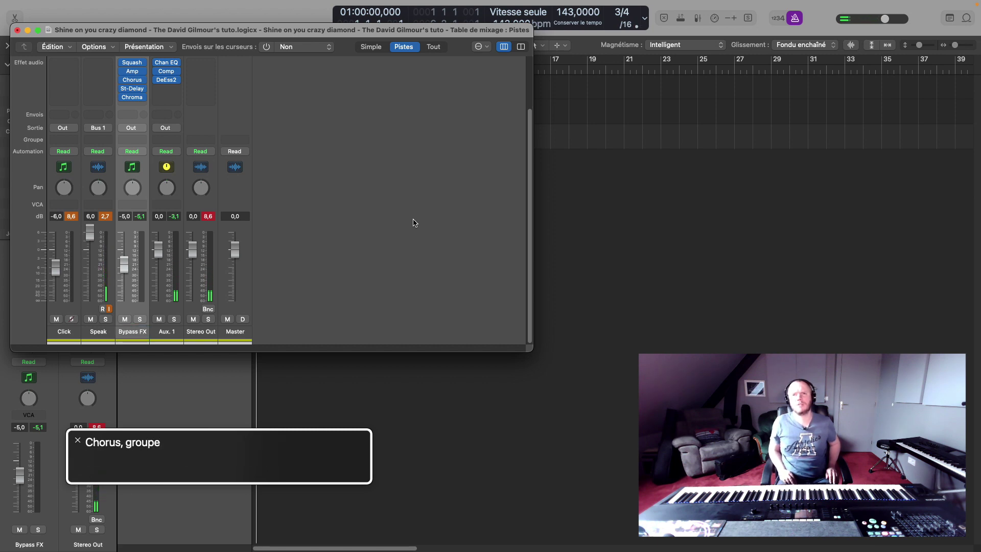
{"action": "key", "text": "ctrl+alt+shift+Down"}
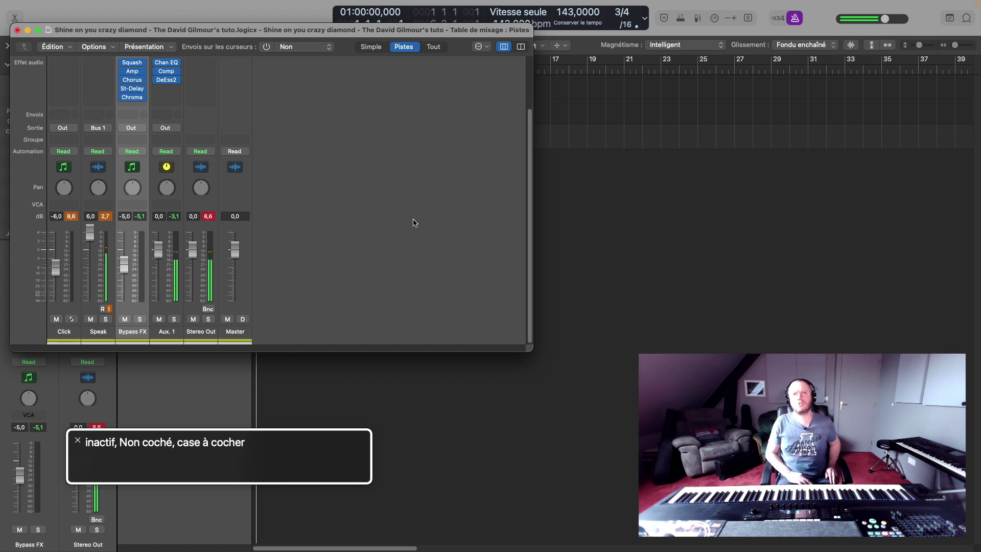
{"action": "key", "text": "ctrl+alt+space"}
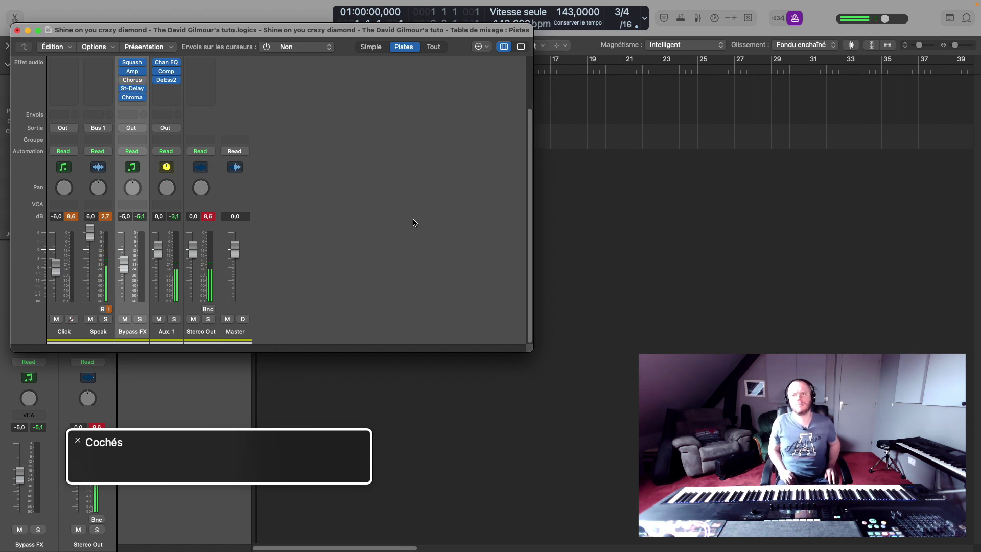
Close the Mixer and move back to the Bypass FX track in the Tracks window.
{"action": "key", "text": "ctrl+alt+shift+Up"}
{"action": "key", "text": "super+w"}
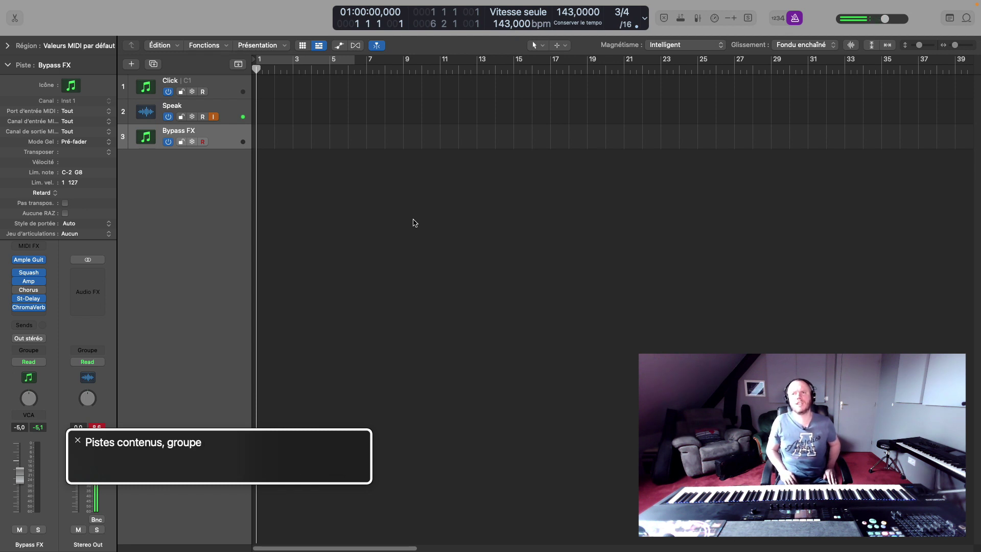
{"action": "key", "text": "ctrl+alt+shift+Down"}
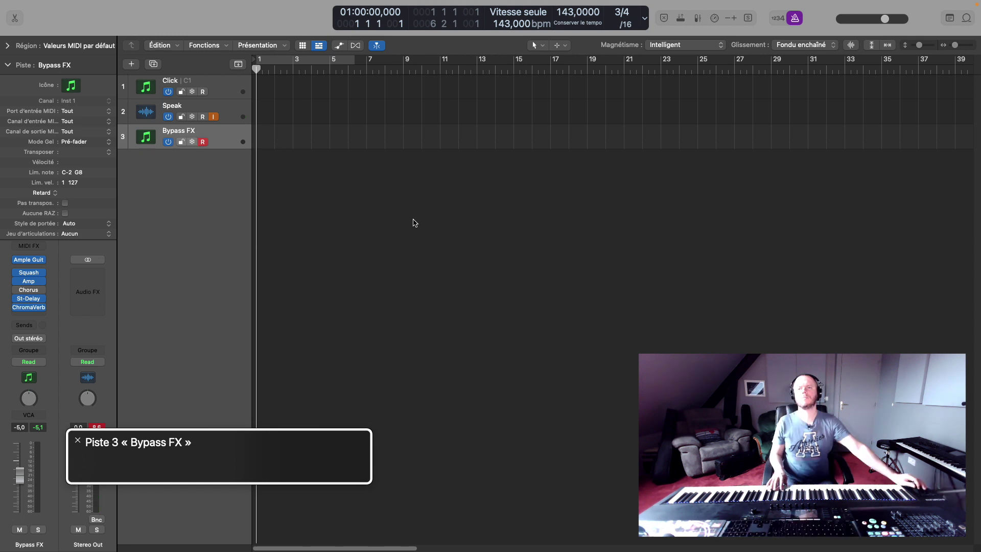